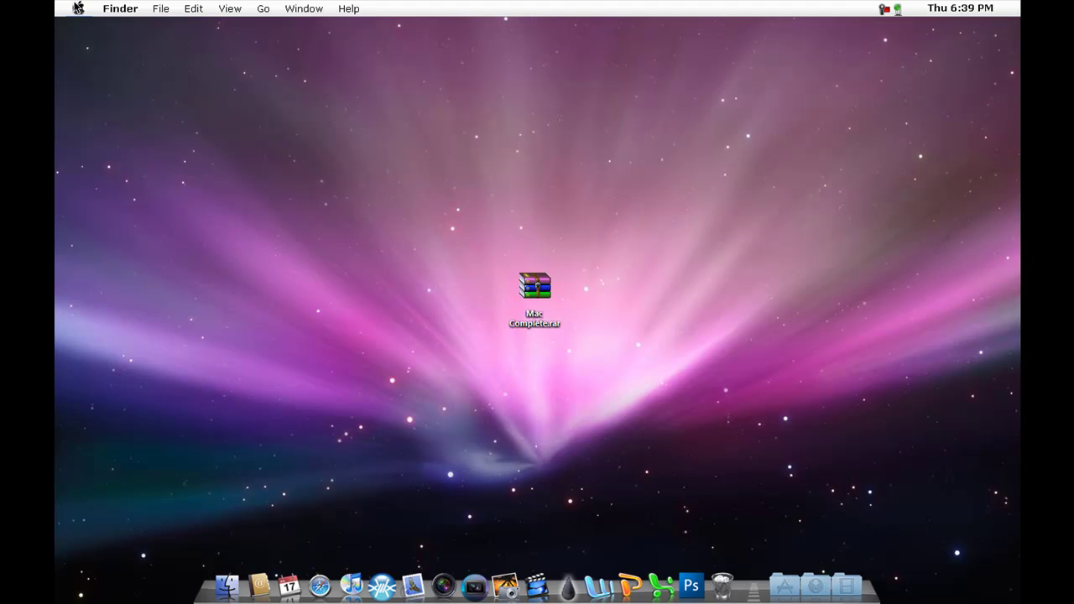
Open the Apple menu and the Start menu, then return to the desktop
left_click(79, 9)
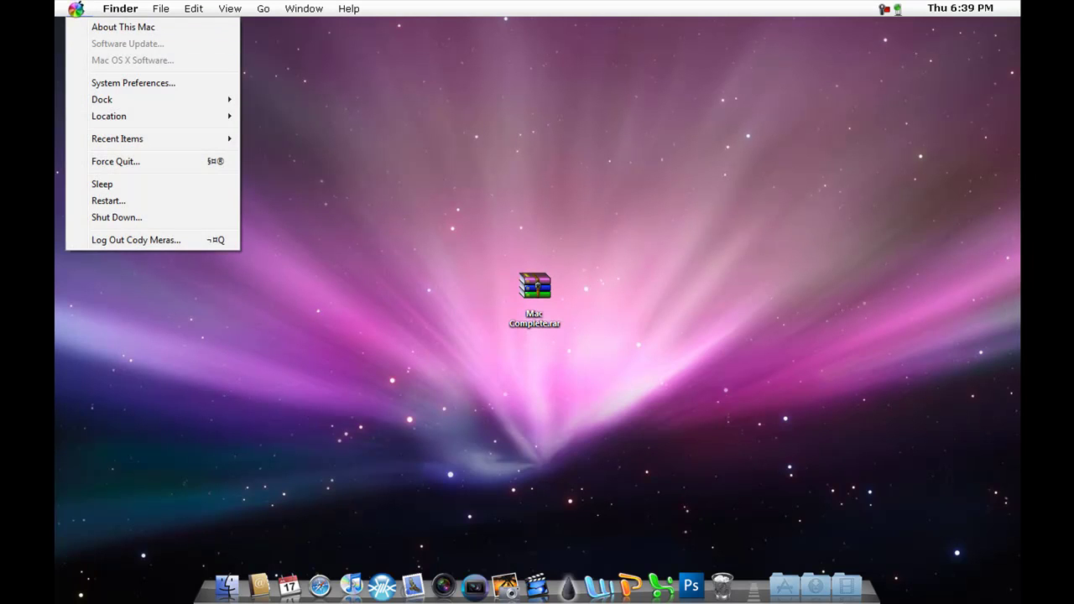
left_click(79, 8)
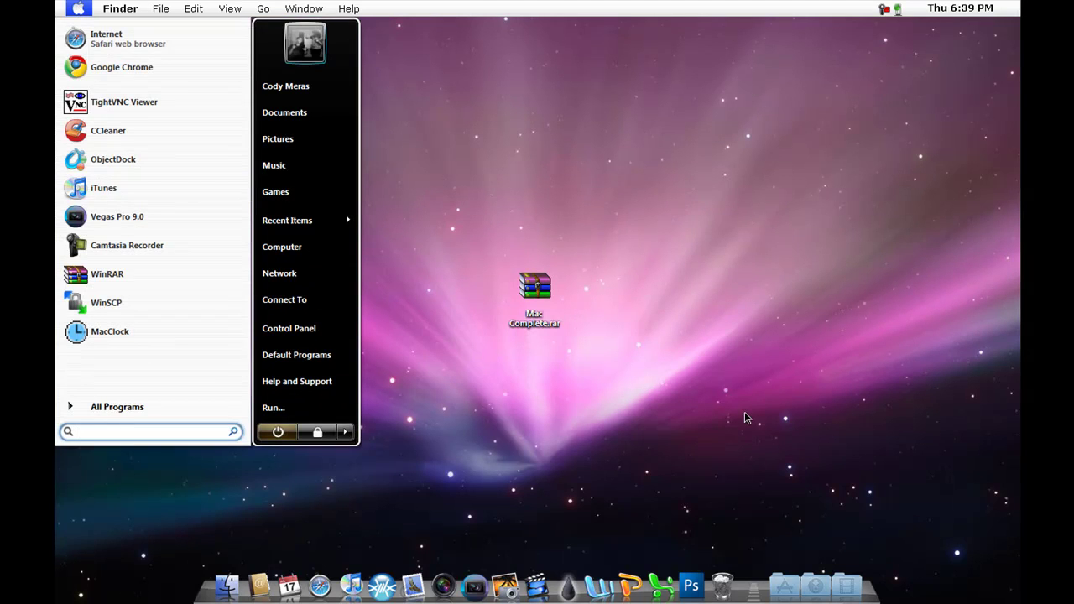
left_click(612, 392)
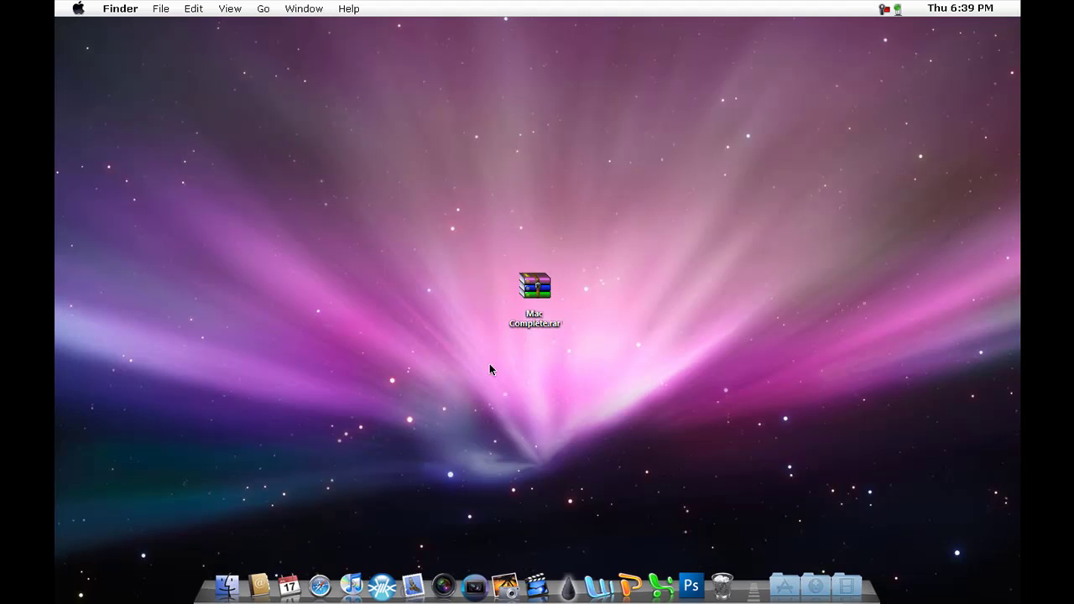
Try opening the Mac Complete.rar archive from the desktop
left_click(547, 290)
double_click(546, 290)
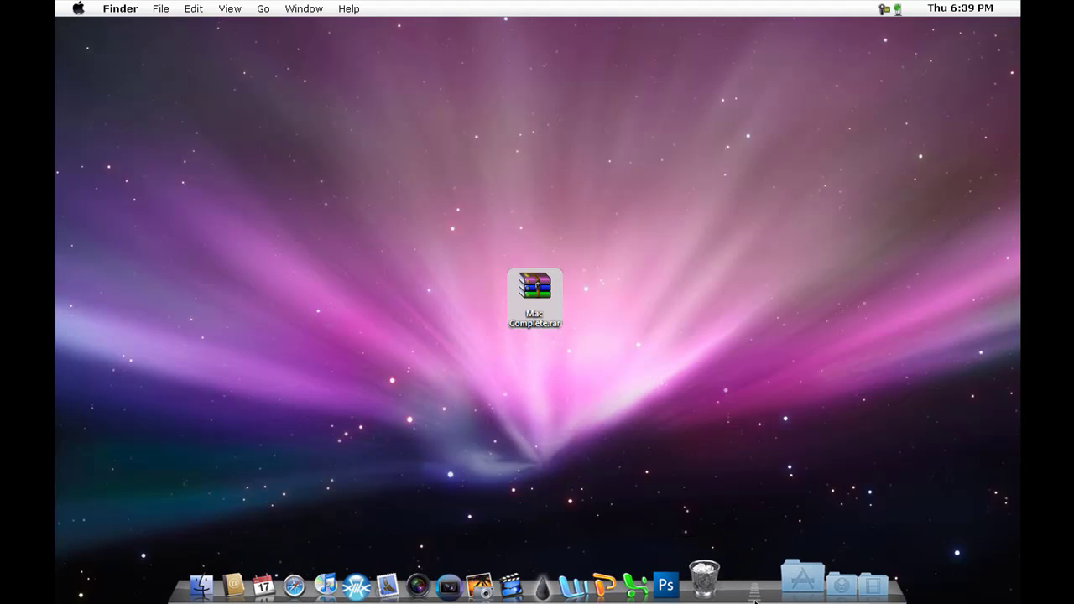
left_click(526, 299)
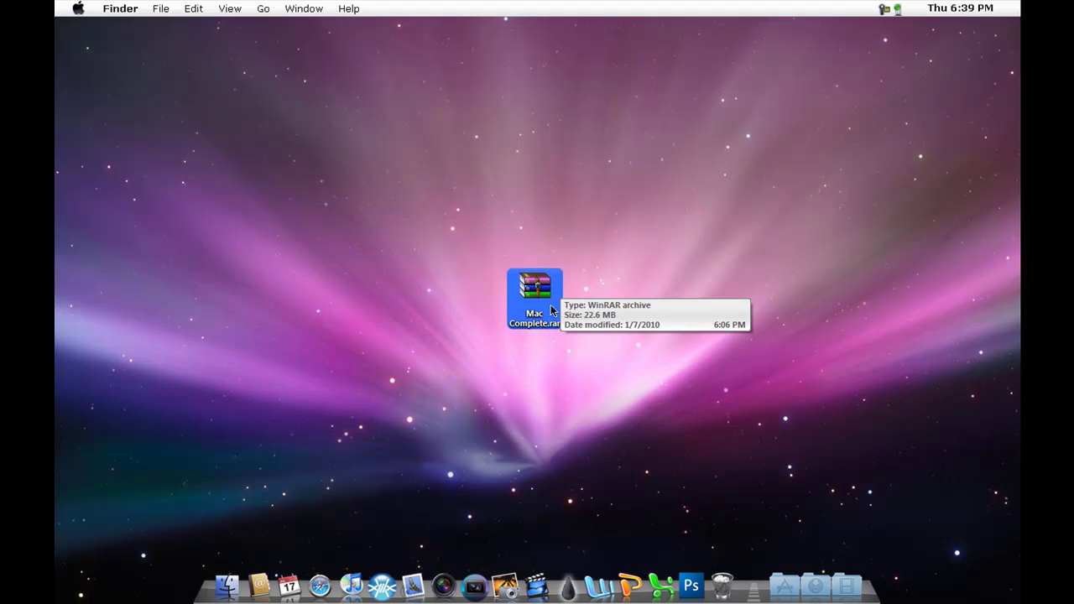
double_click(530, 288)
Open the Documents folder from the Start menu and close it again
left_click(74, 9)
left_click(75, 8)
left_click(327, 117)
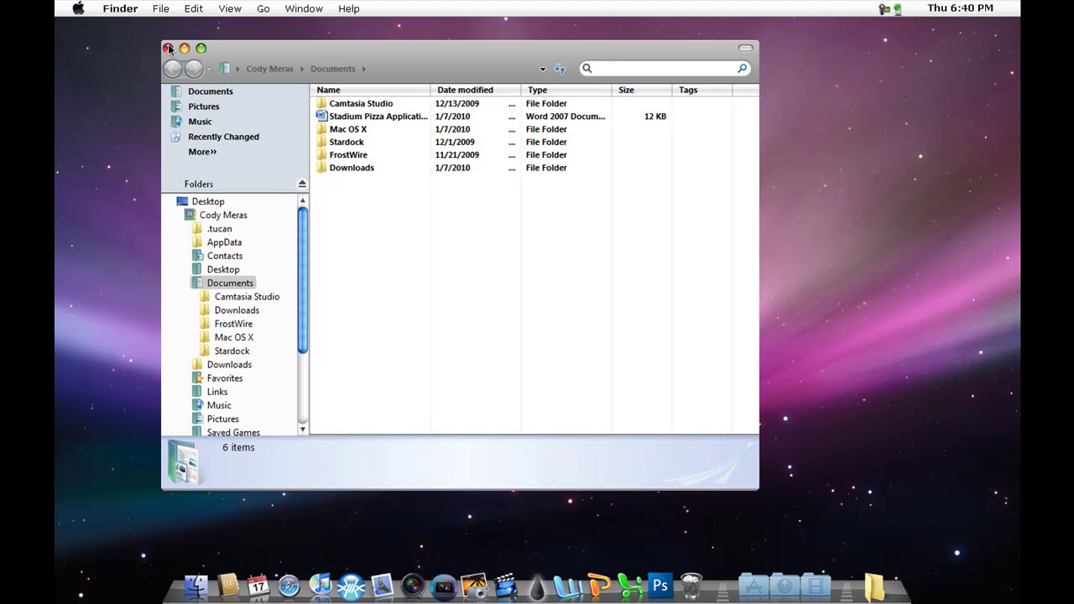
left_click(168, 49)
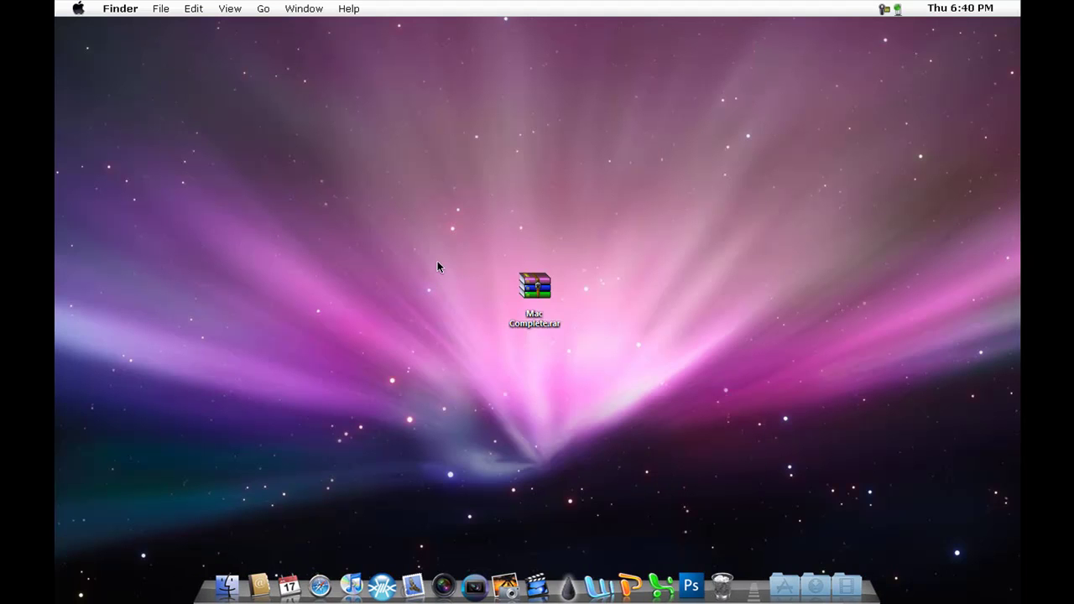
left_click(534, 289)
left_click(596, 324)
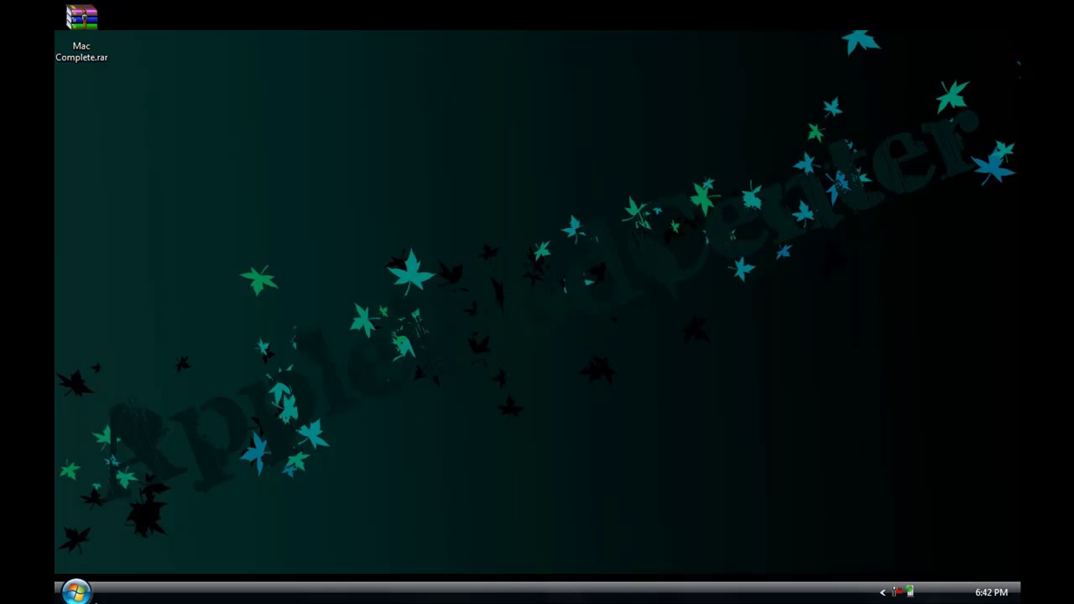
Open Mac Complete.rar in WinRAR, then its nested Mac Theme.rar, dismissing both licence reminders
left_click_drag(89, 44, 403, 204)
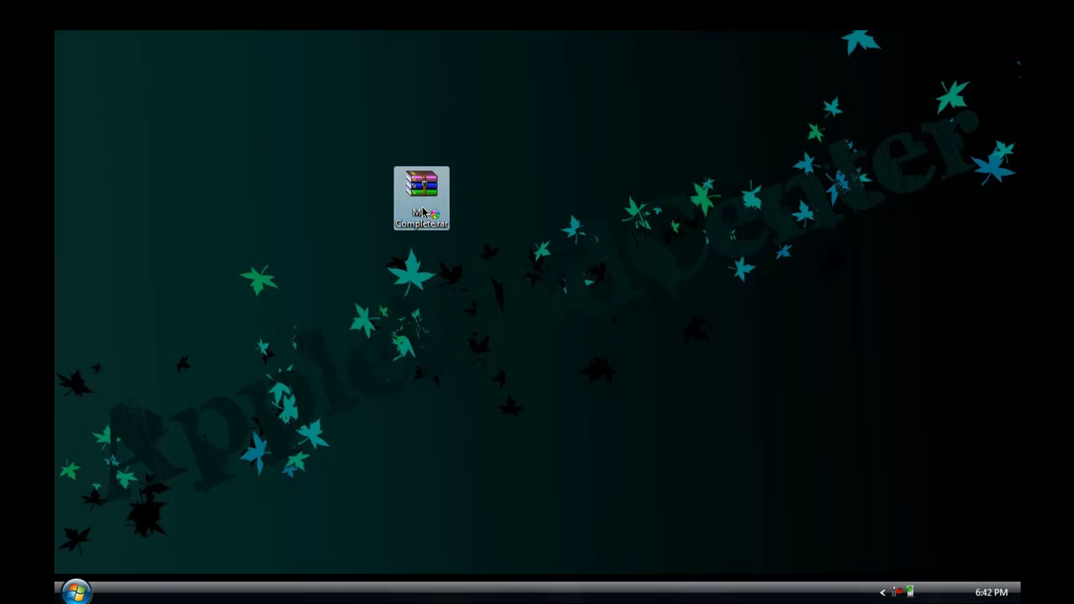
double_click(424, 214)
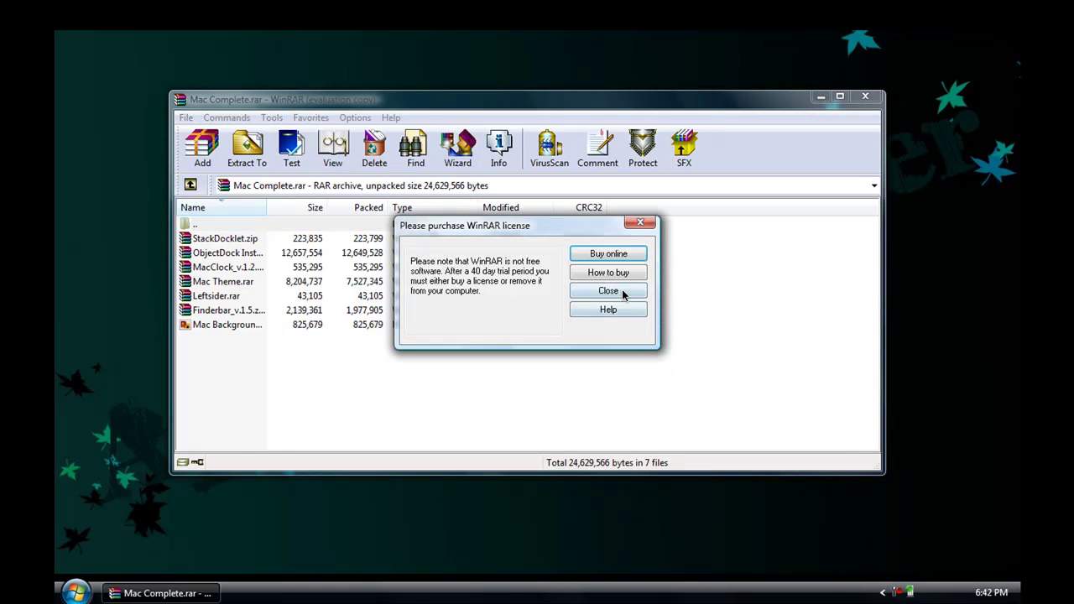
left_click(608, 291)
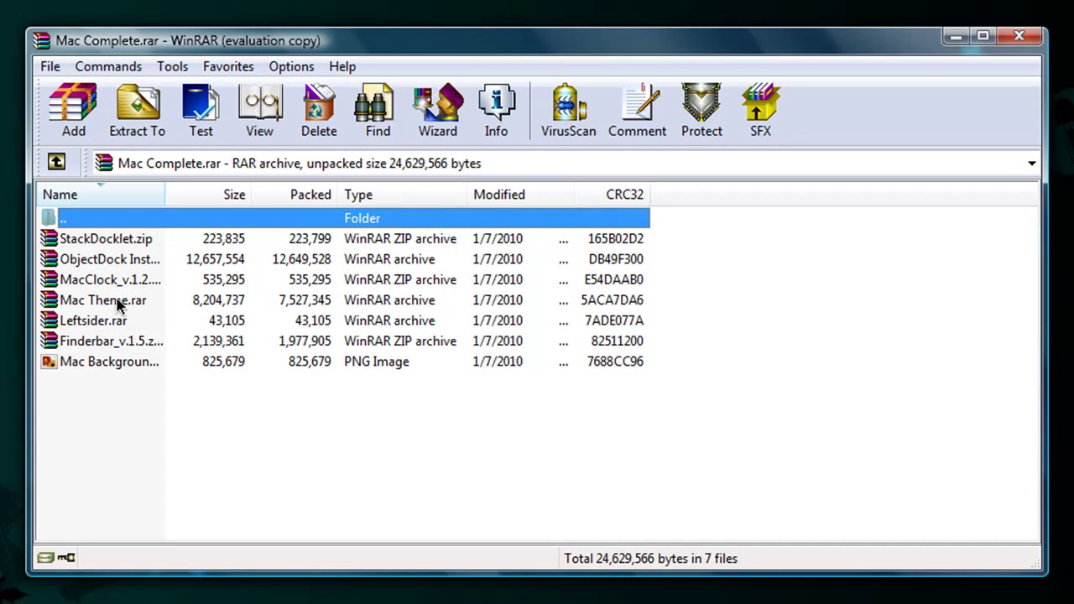
double_click(117, 302)
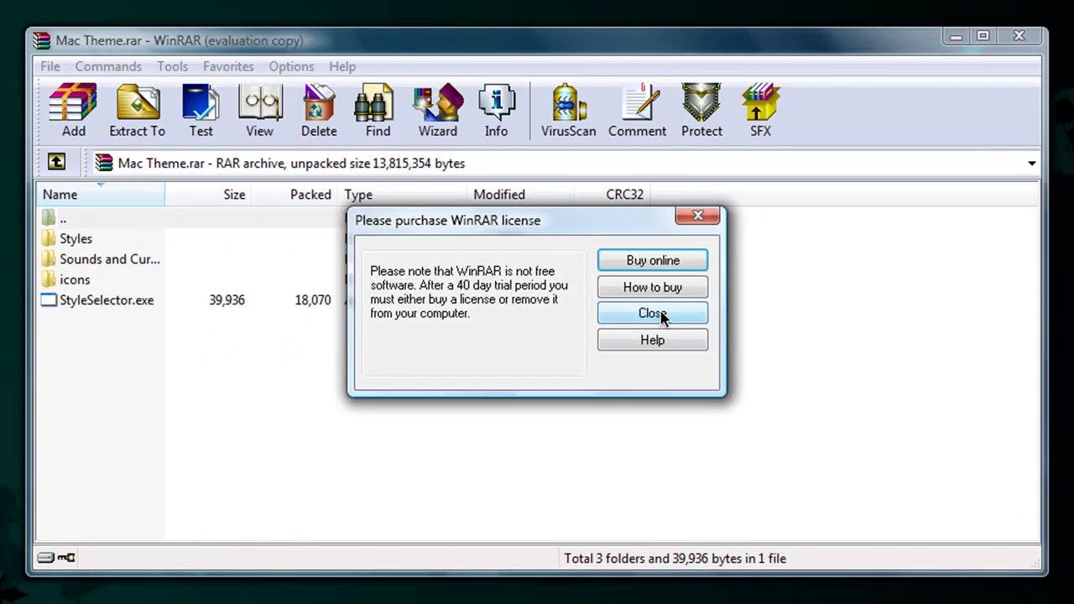
left_click(662, 312)
right_click(0, 0)
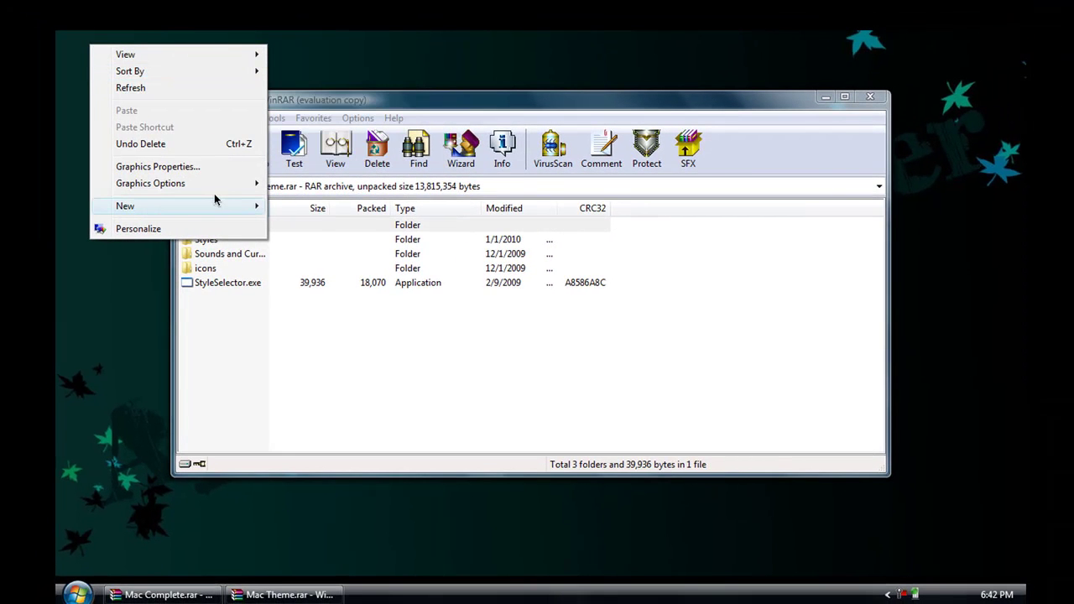
Copy Mac Theme.rar's 291 items into a new desktop New Folder, then close that archive
mouse_move(231, 213)
left_click(285, 205)
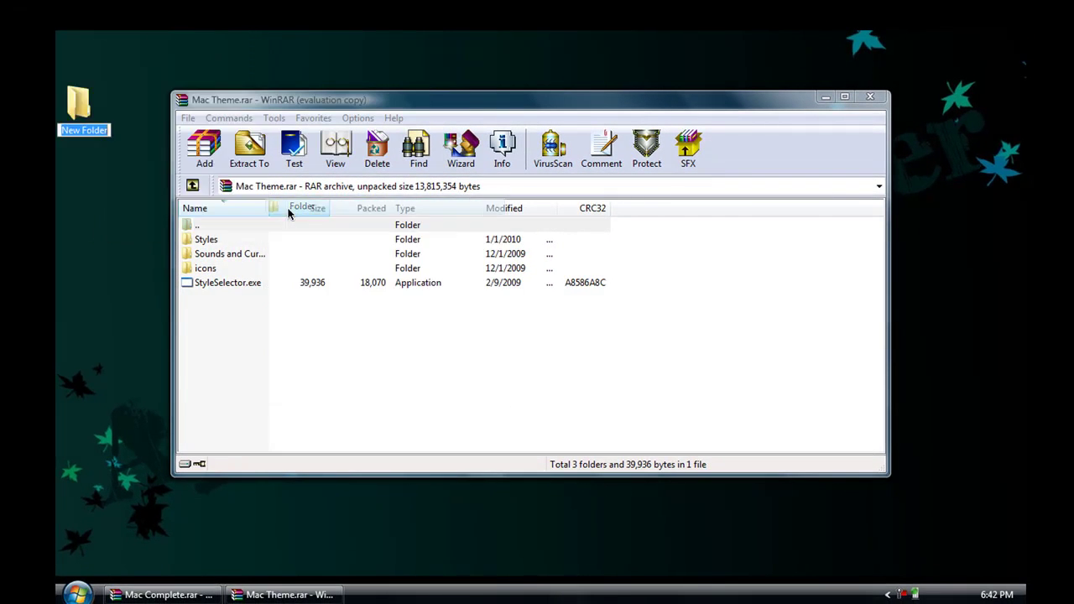
left_click_drag(252, 333, 87, 109)
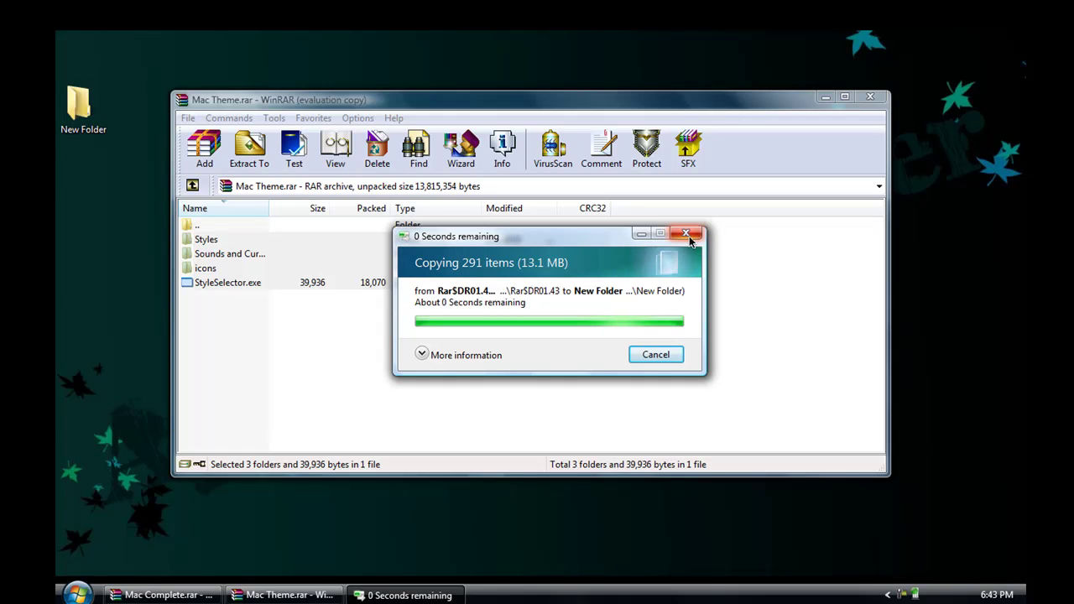
left_click(871, 98)
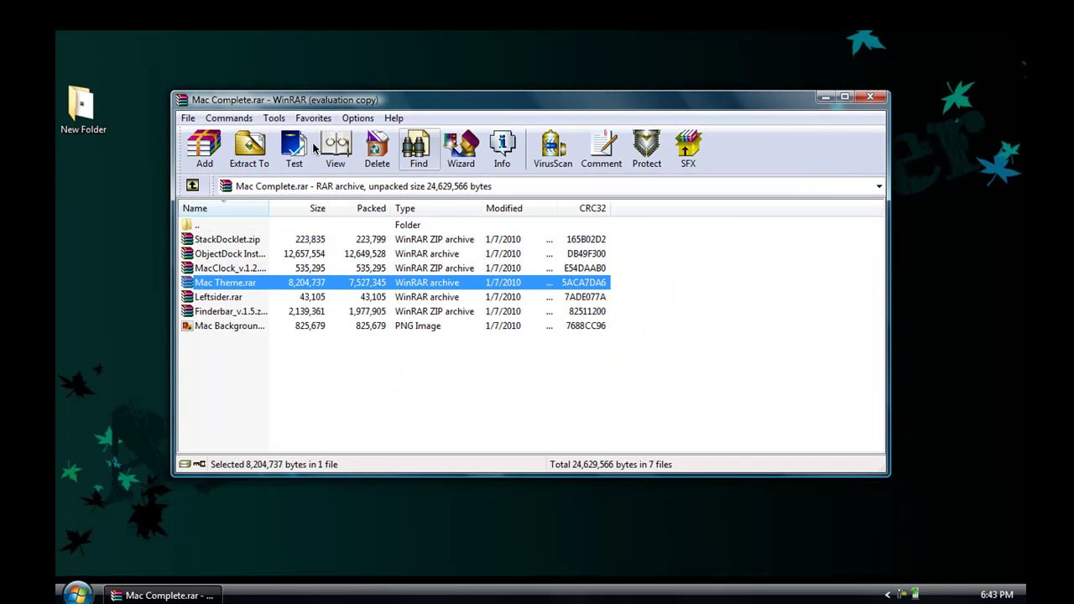
Close WinRAR and inspect the cursors in New Folder's Sounds and Cursors folder
left_click(869, 99)
double_click(102, 118)
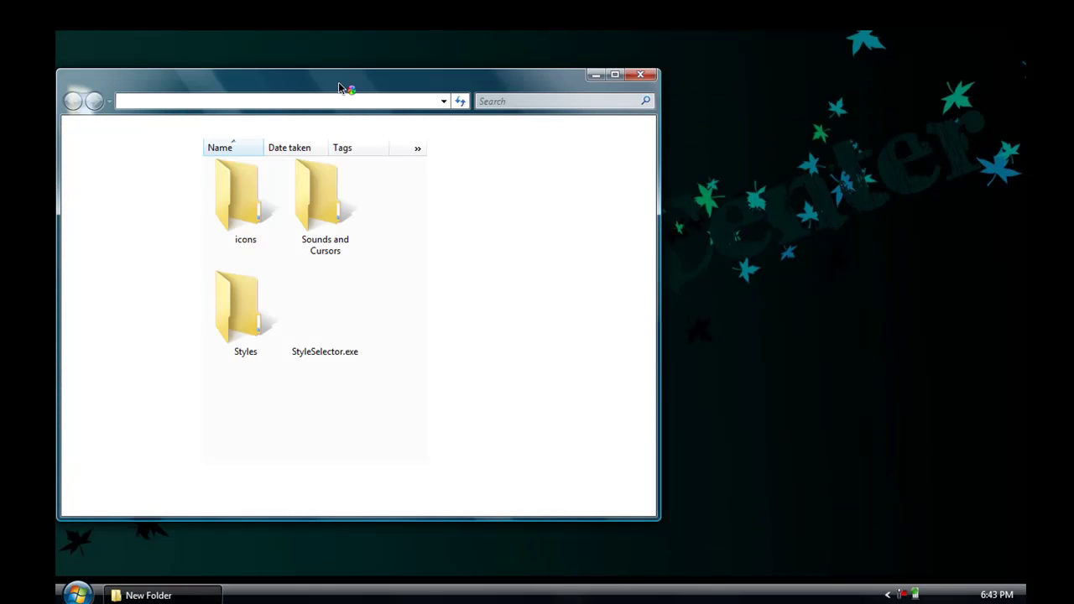
left_click_drag(340, 88, 444, 62)
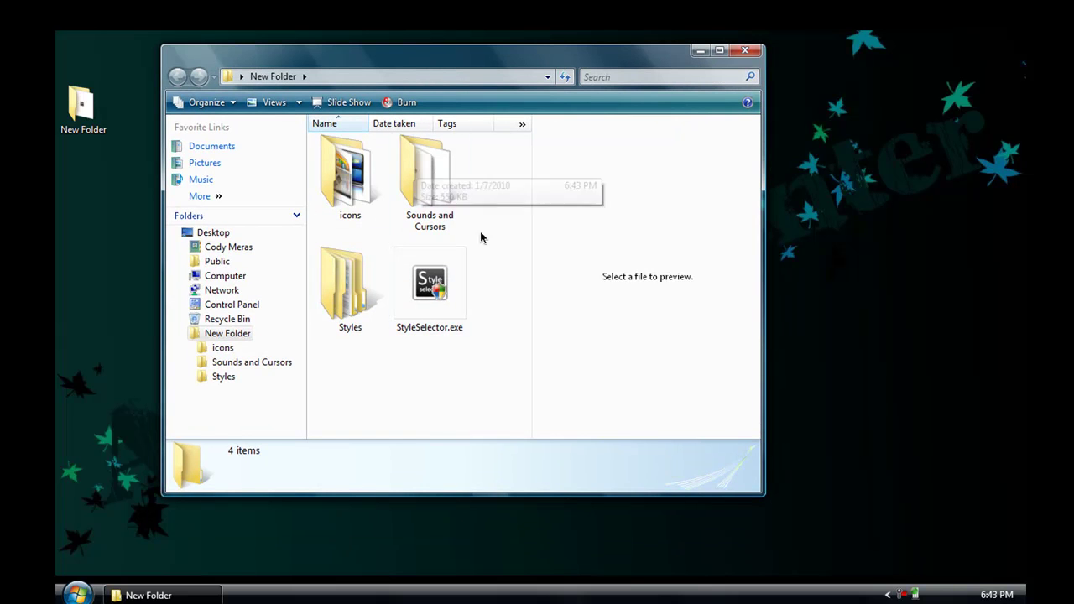
double_click(432, 199)
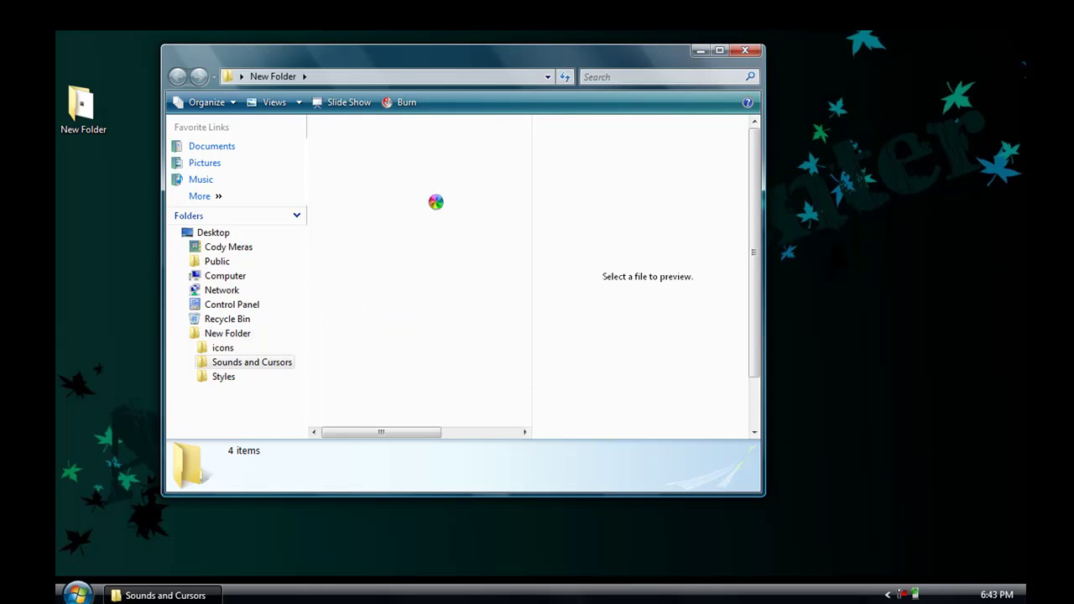
scroll(470, 277, "down", 2)
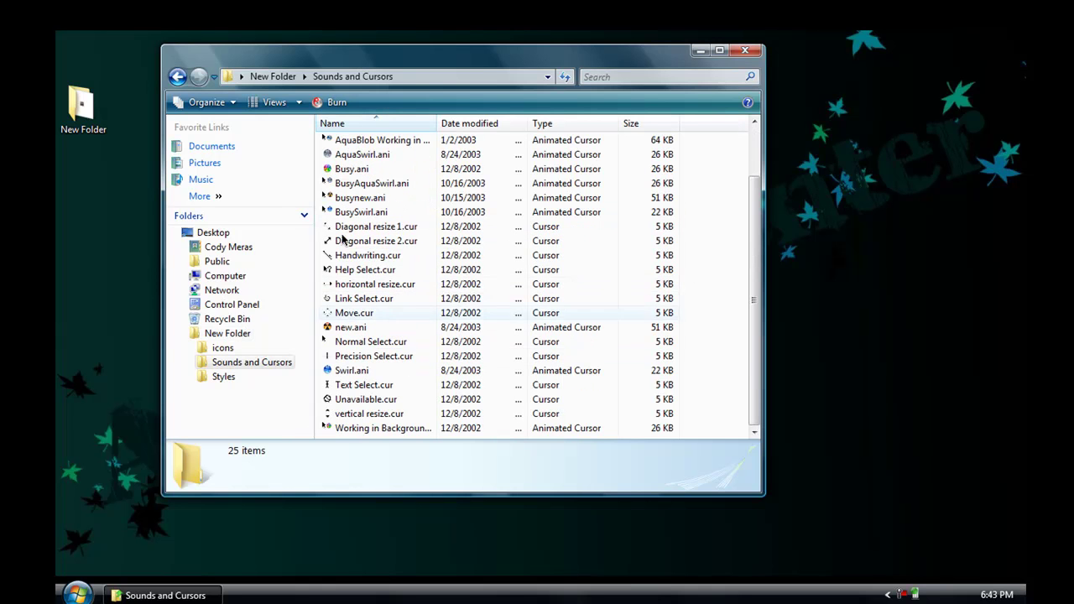
left_click(744, 51)
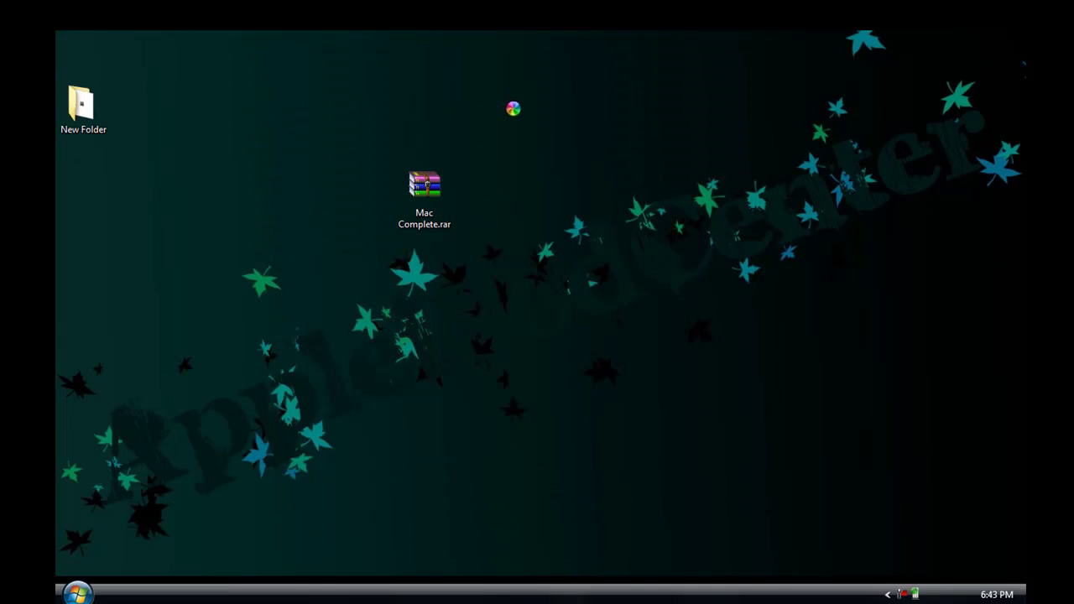
right_click(587, 245)
Open Personalization from the desktop menu and move its window aside
left_click(576, 286)
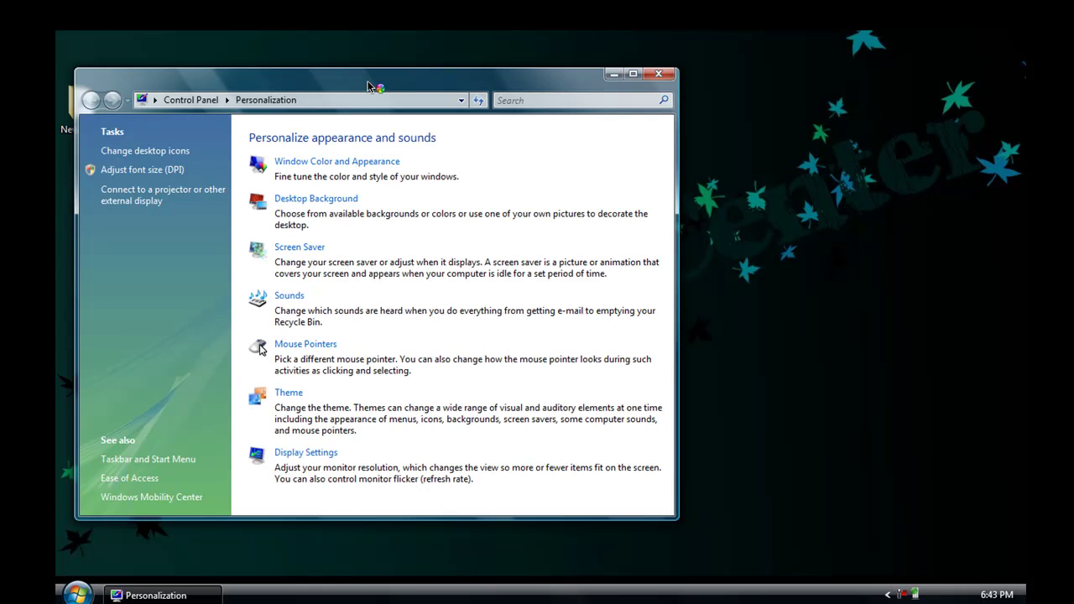
left_click_drag(369, 86, 542, 78)
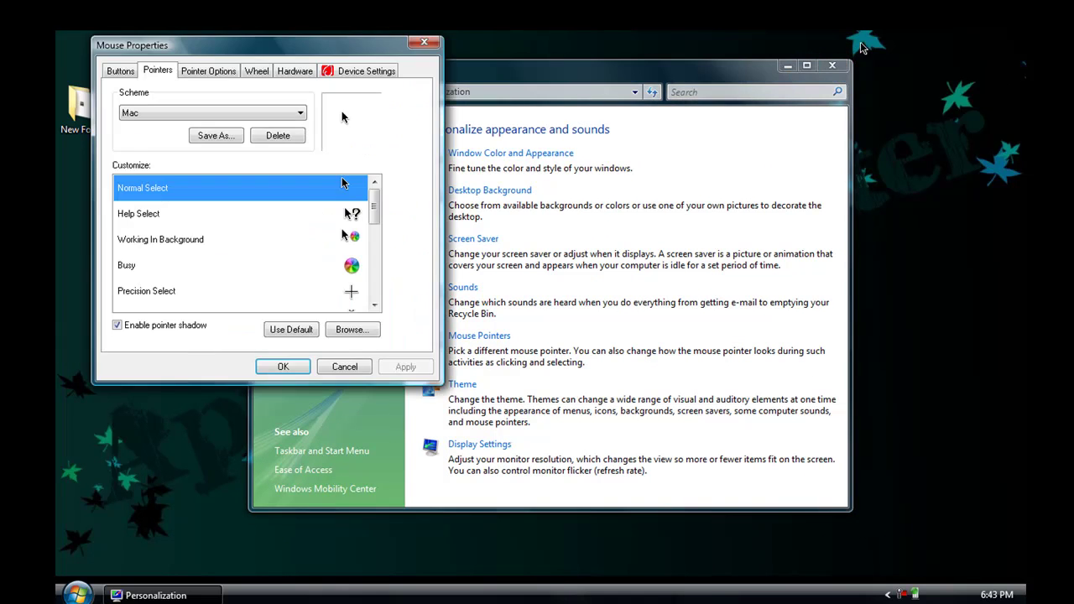
Browse for a Normal Select cursor in the desktop New Folder\Sounds and Cursors folder
left_click(831, 65)
left_click_drag(346, 42, 562, 60)
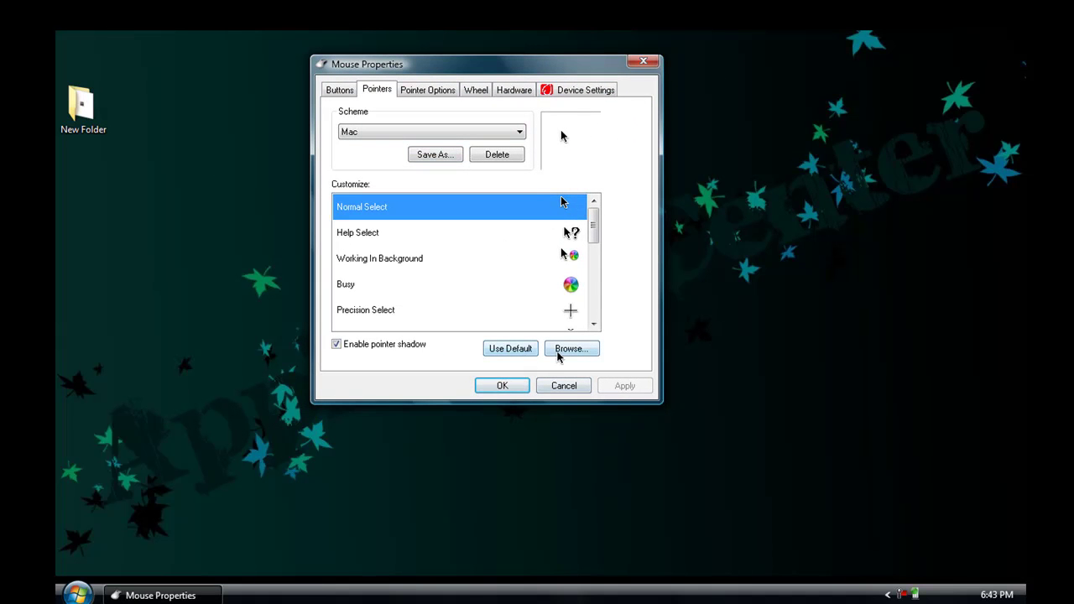
left_click(560, 351)
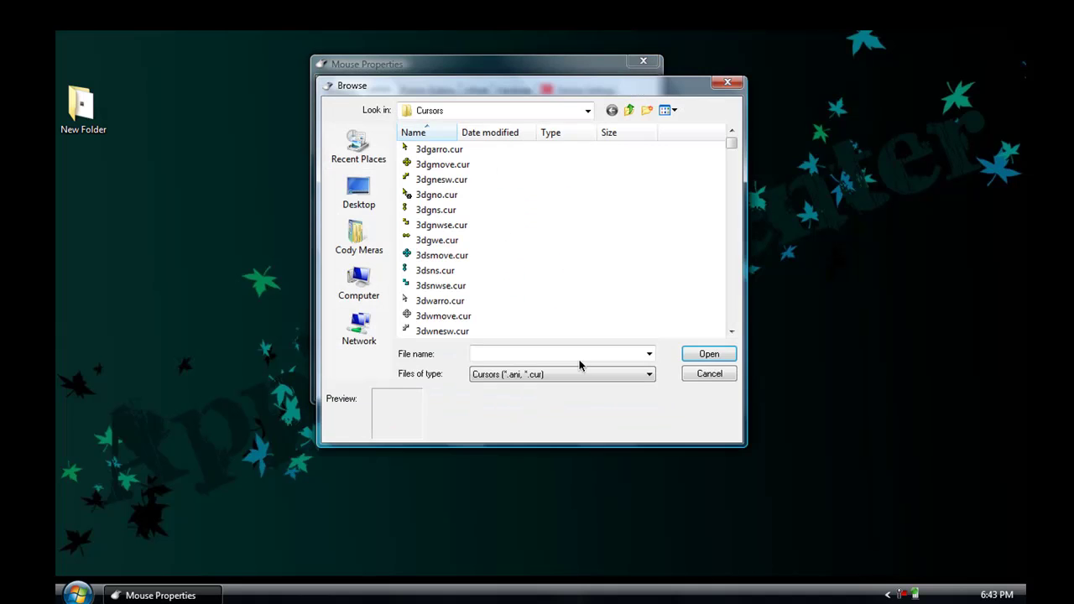
left_click_drag(612, 92, 662, 119)
left_click(408, 262)
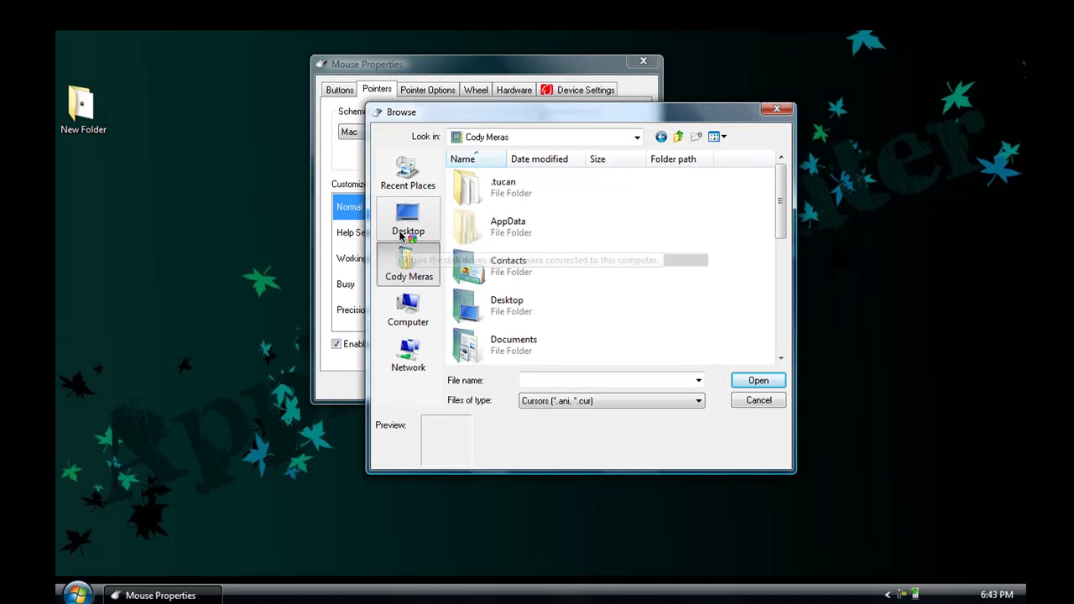
left_click(409, 225)
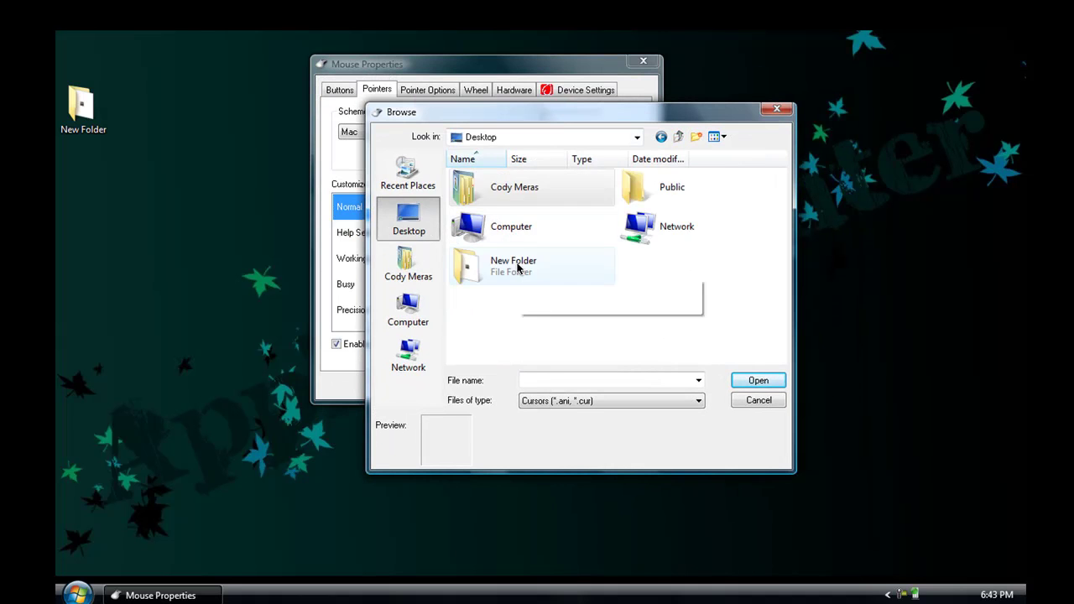
double_click(516, 267)
double_click(528, 206)
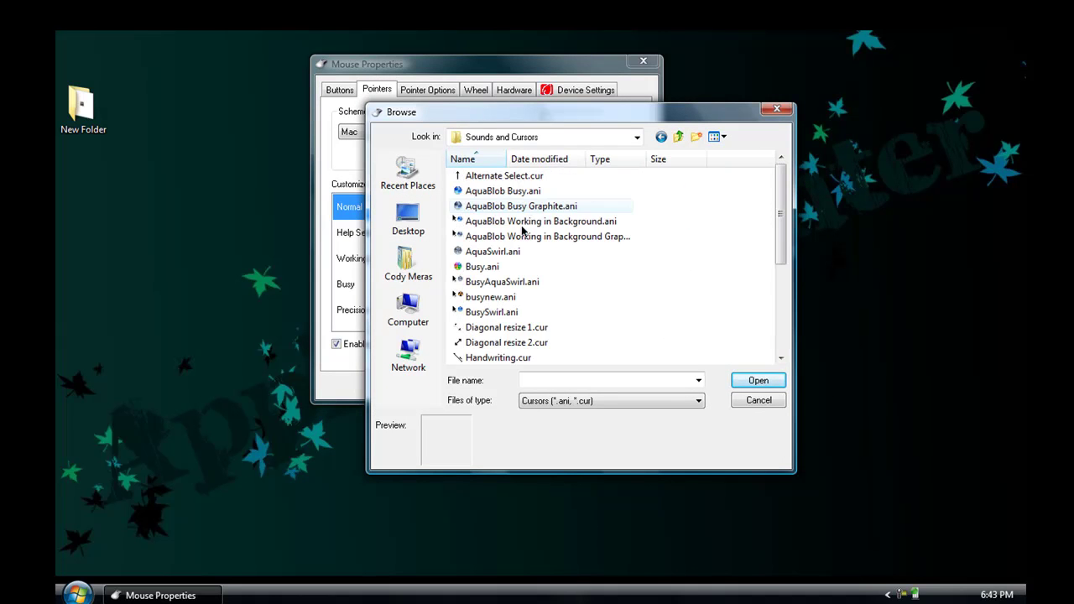
left_click_drag(599, 114, 833, 129)
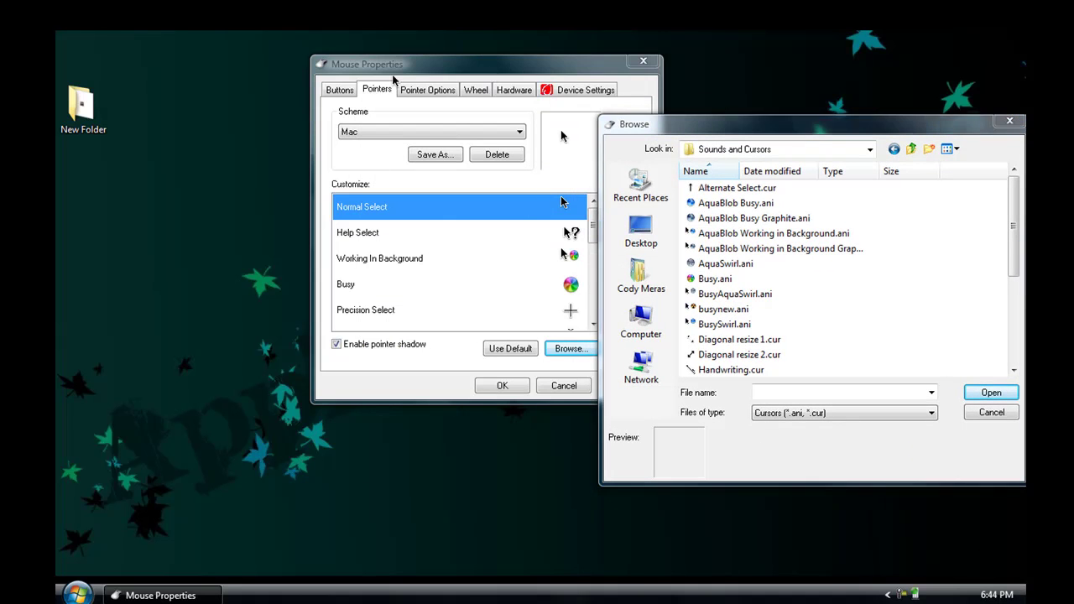
scroll(840, 249, "down", 4)
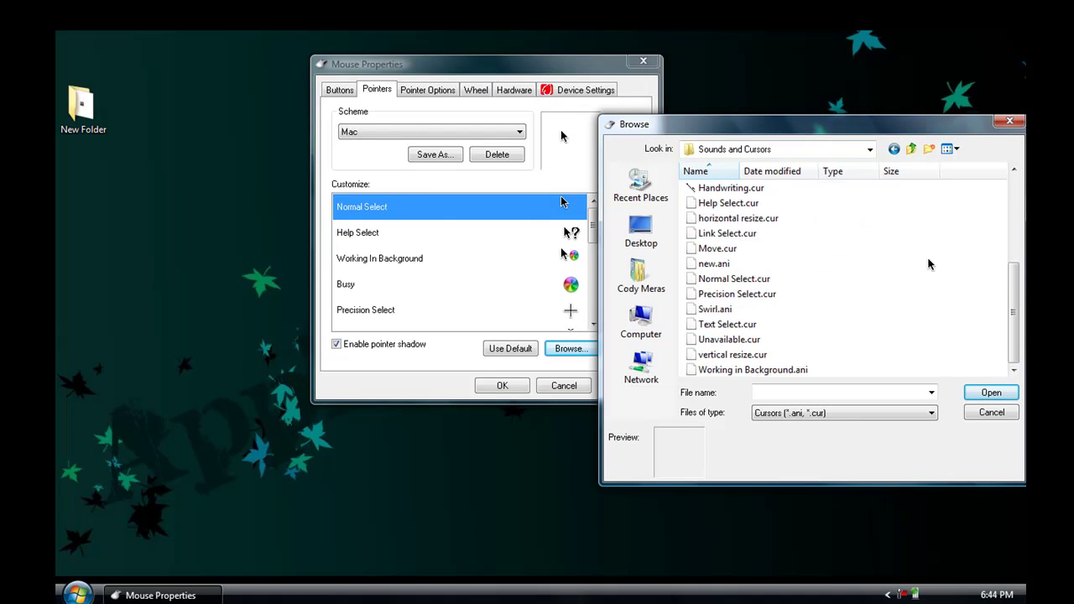
Assign Normal Select.cur as the normal pointer and save it over the Mac scheme
left_click(736, 280)
left_click(991, 392)
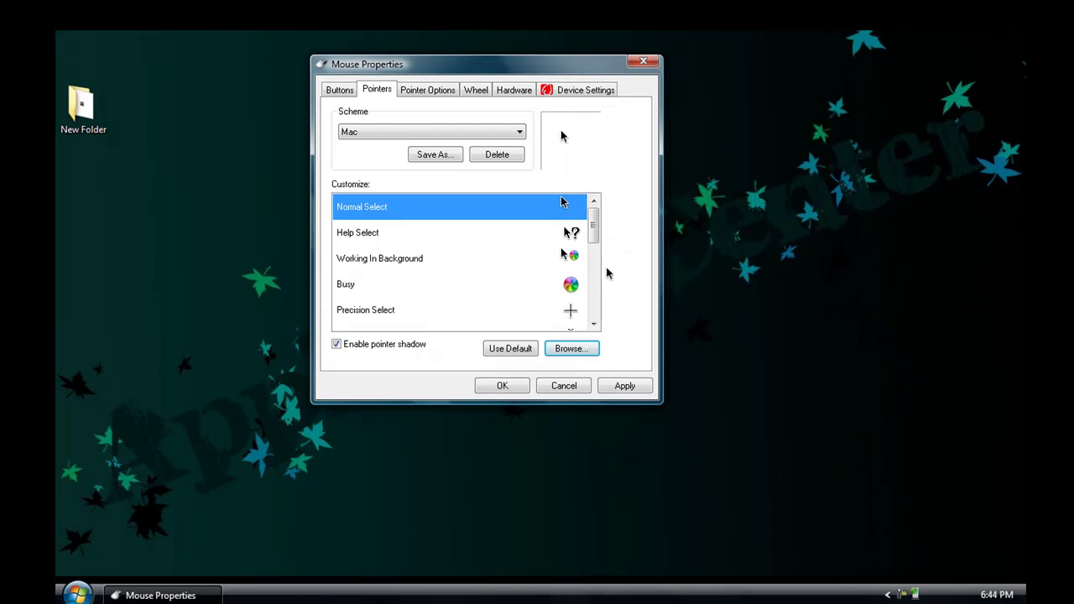
left_click(379, 242)
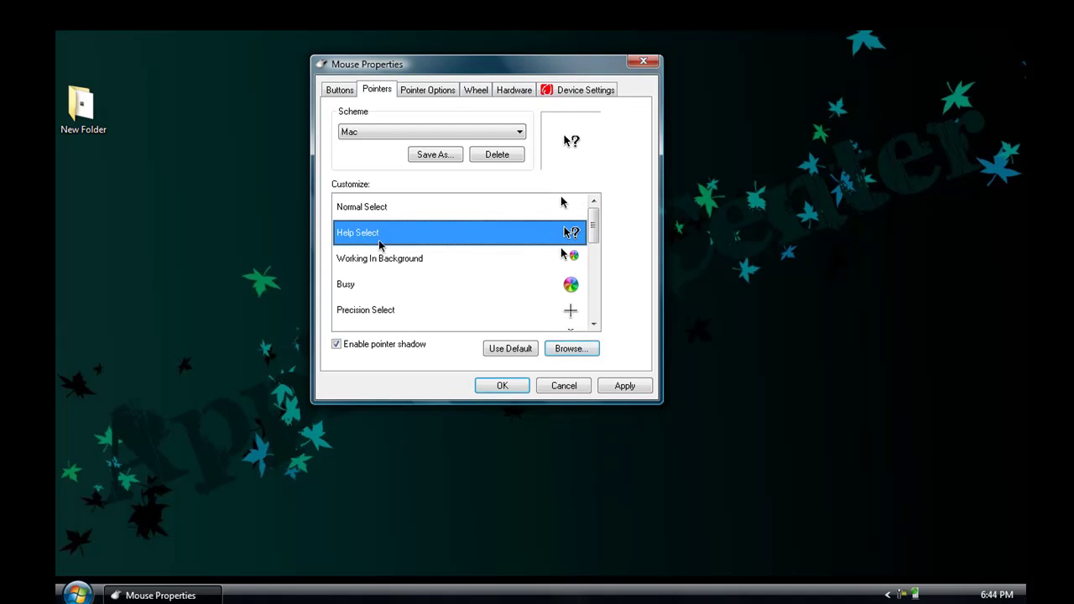
left_click(625, 390)
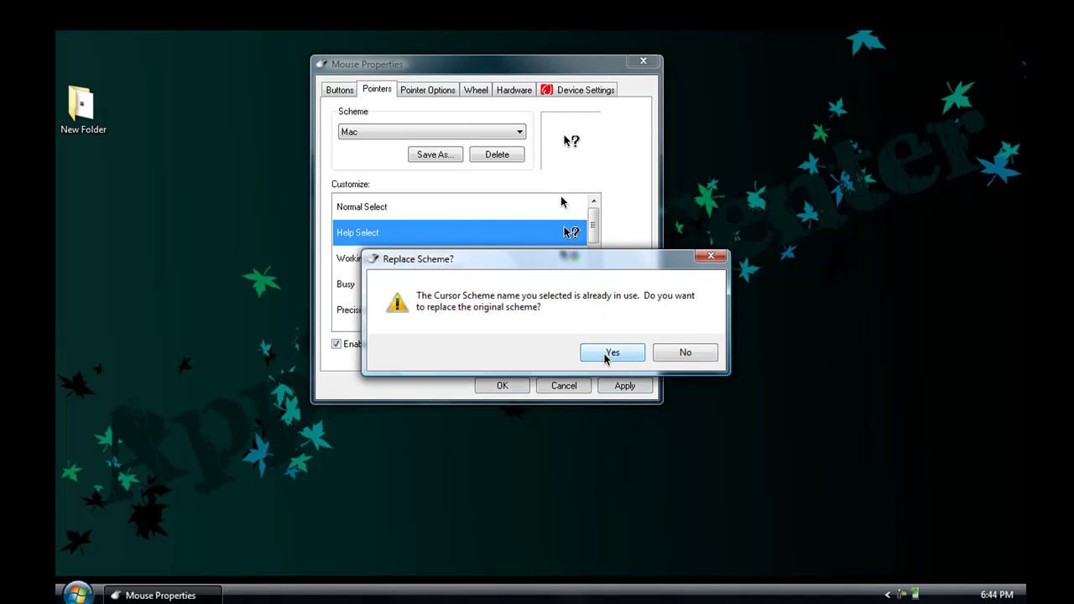
left_click(612, 352)
left_click(484, 385)
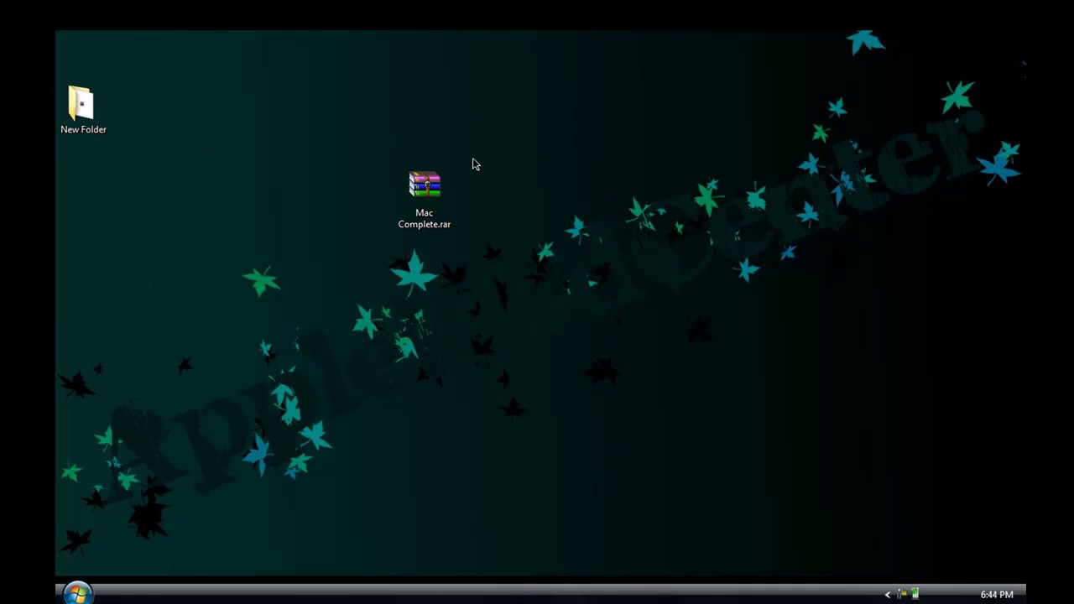
Launch StyleSelector.exe from New Folder as administrator and move its window up and right
double_click(81, 105)
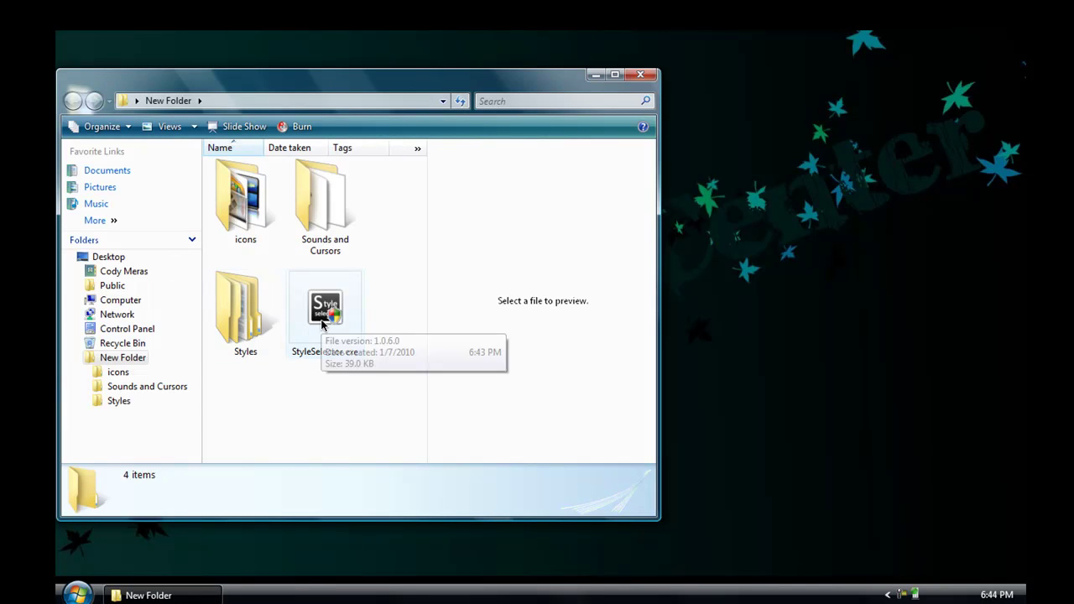
right_click(322, 325)
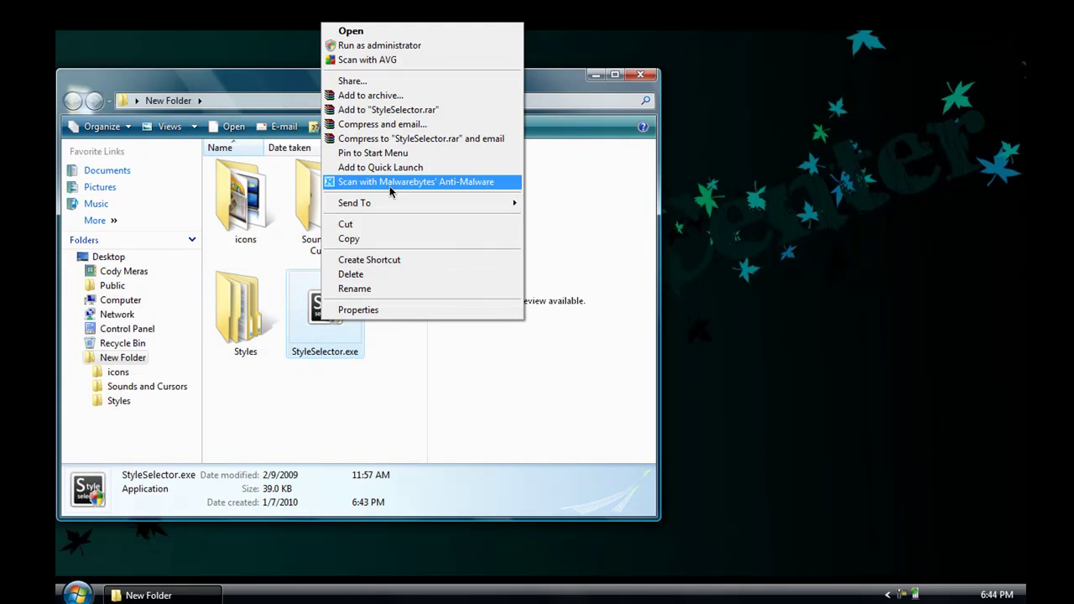
left_click(390, 47)
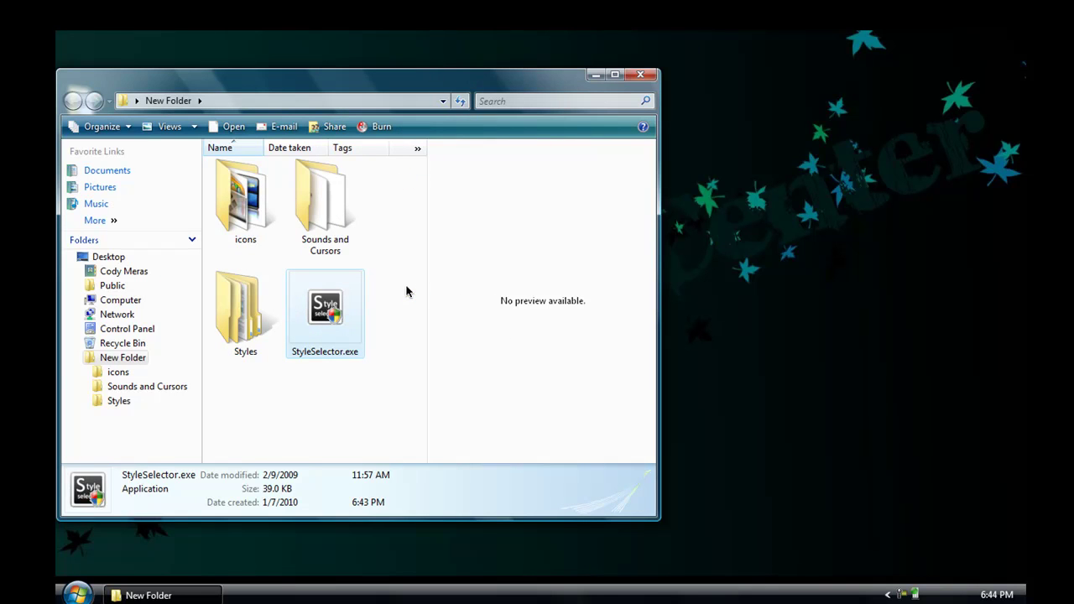
key("Return")
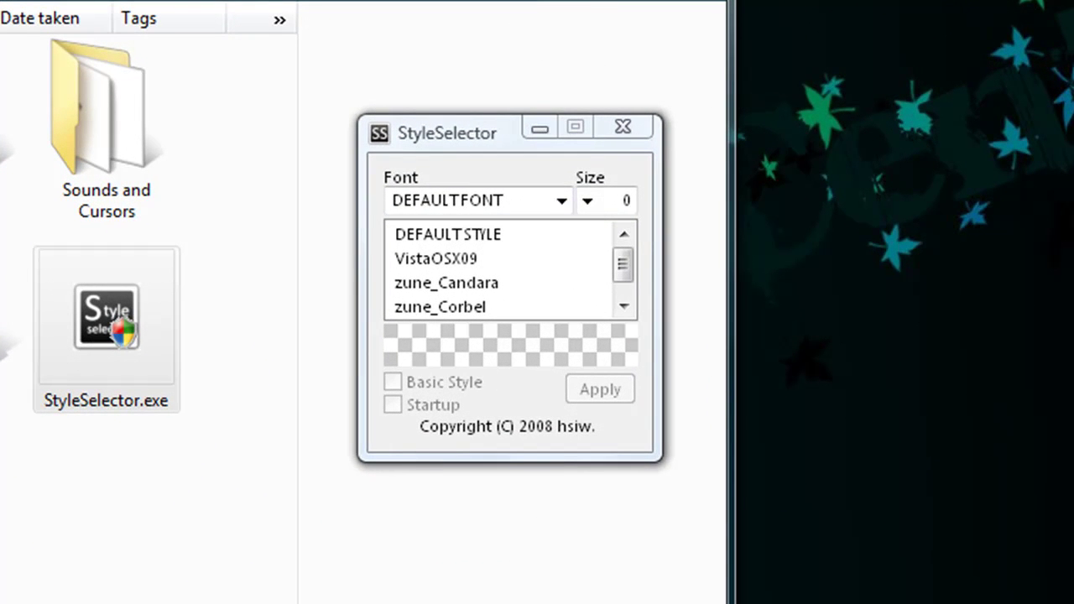
left_click(611, 12)
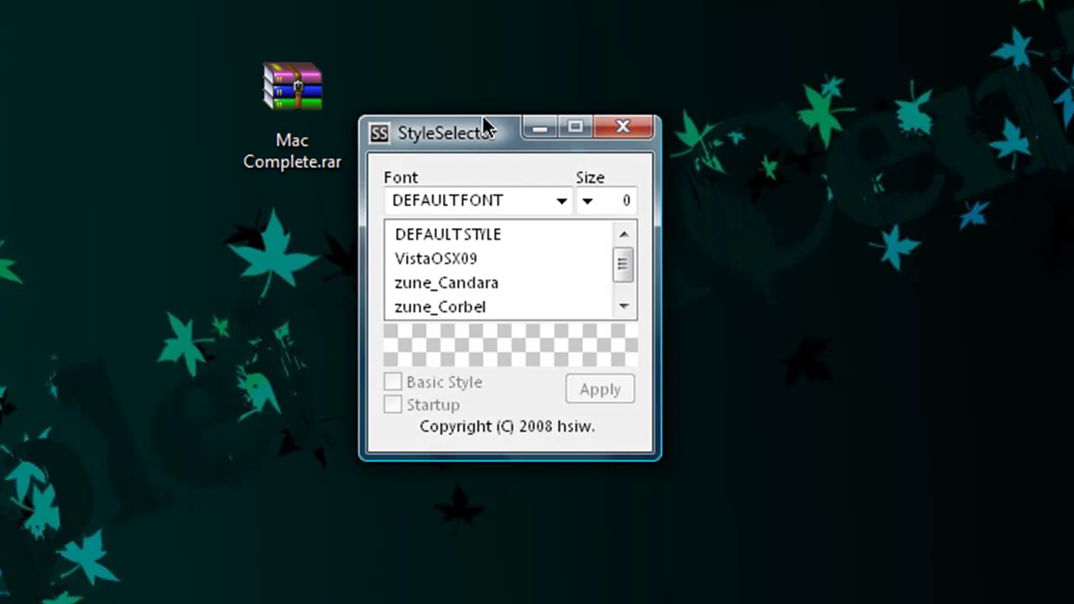
left_click_drag(475, 133, 509, 86)
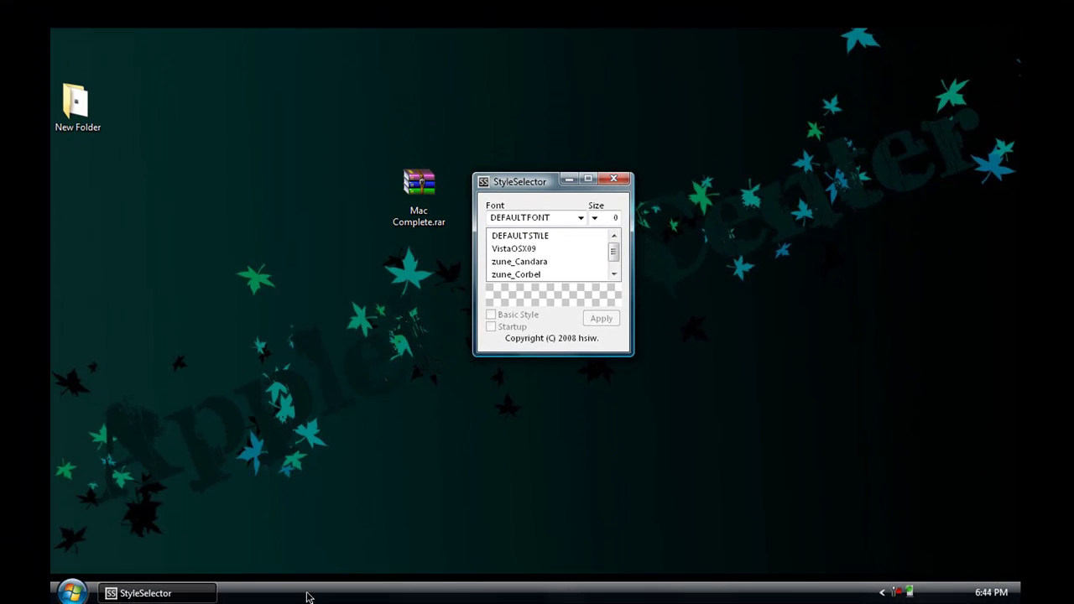
Move the taskbar to the top edge of the screen and lock it there
right_click(307, 597)
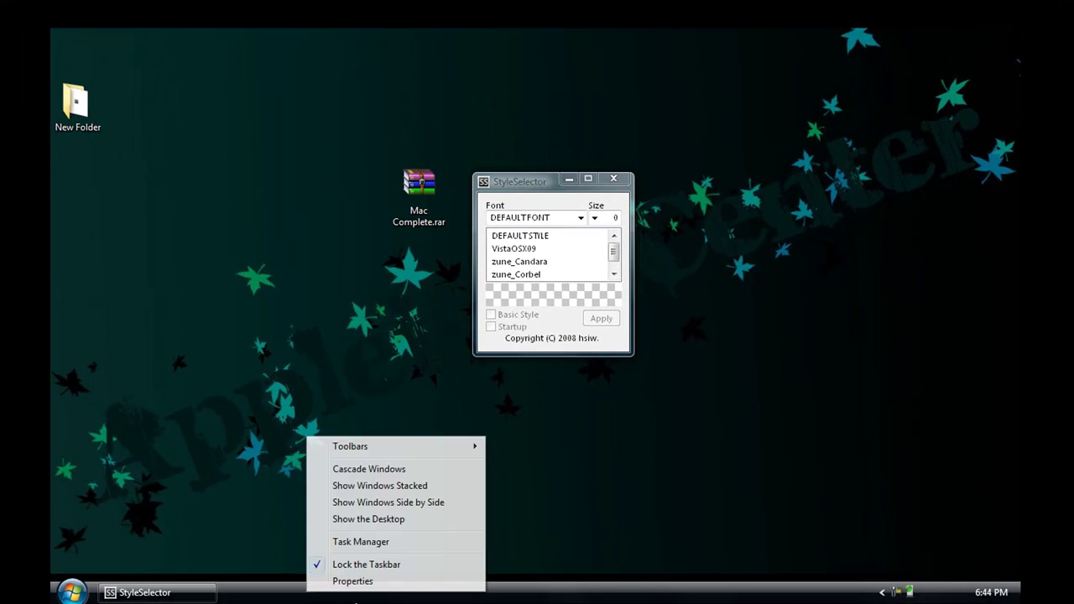
left_click(409, 566)
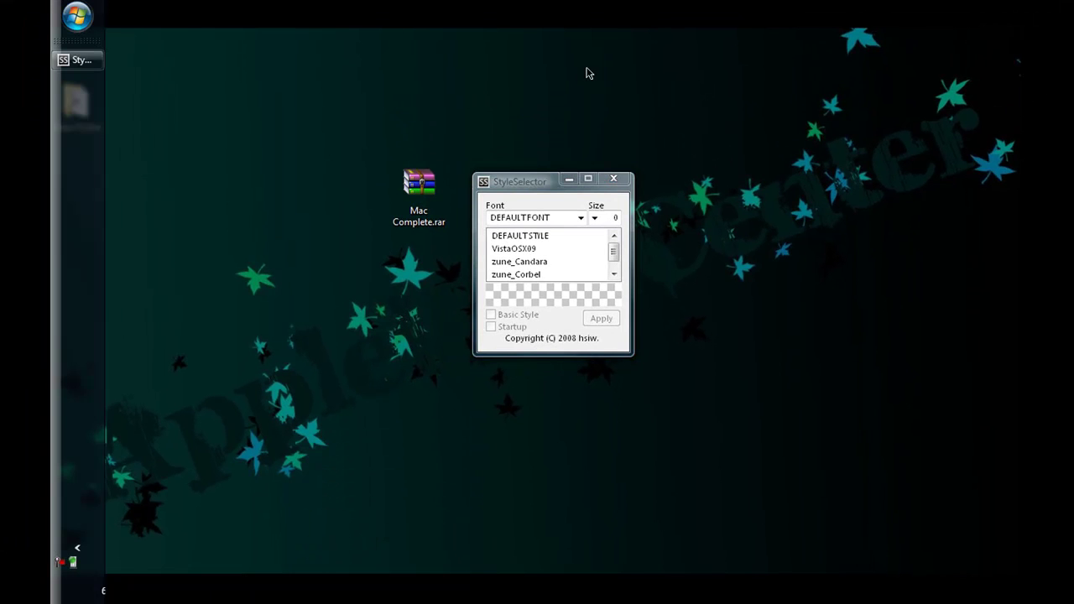
left_click_drag(589, 74, 771, 106)
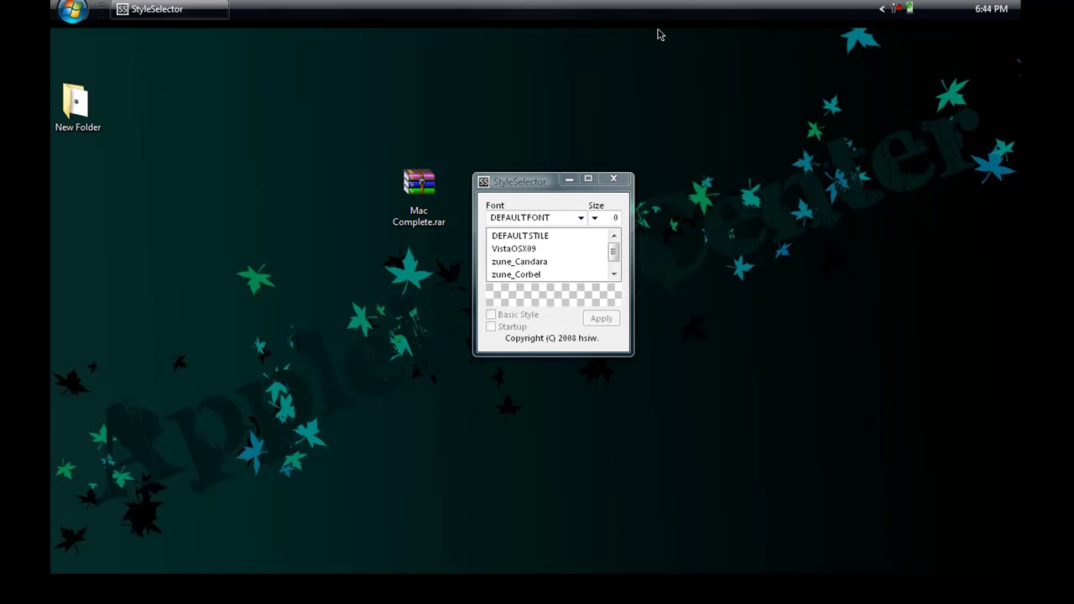
right_click(662, 11)
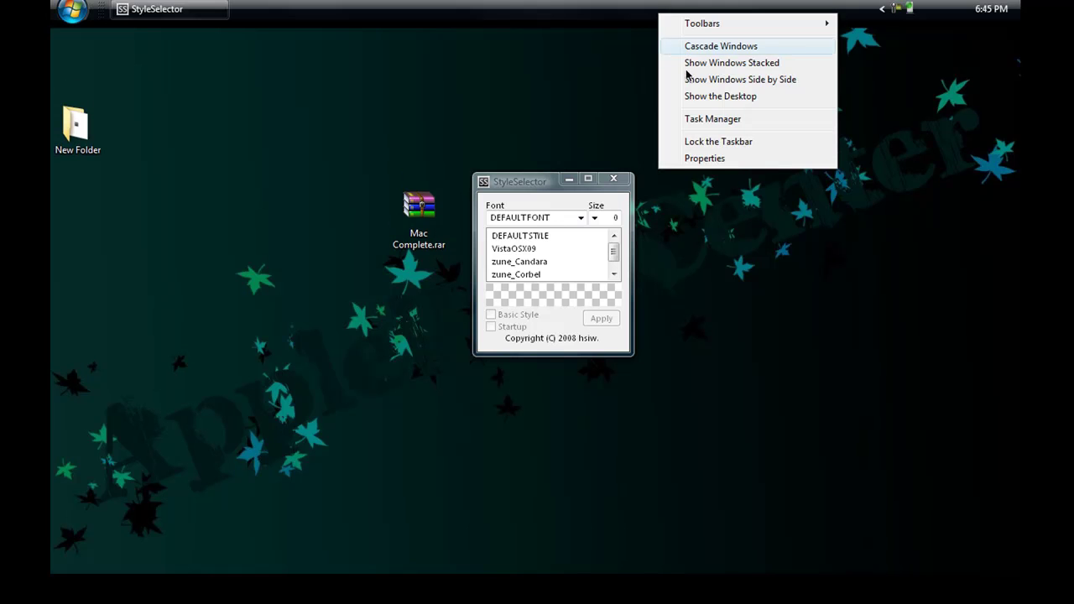
left_click(690, 142)
Apply the VistaOSX09 style with Basic Style and Startup enabled
left_click(524, 249)
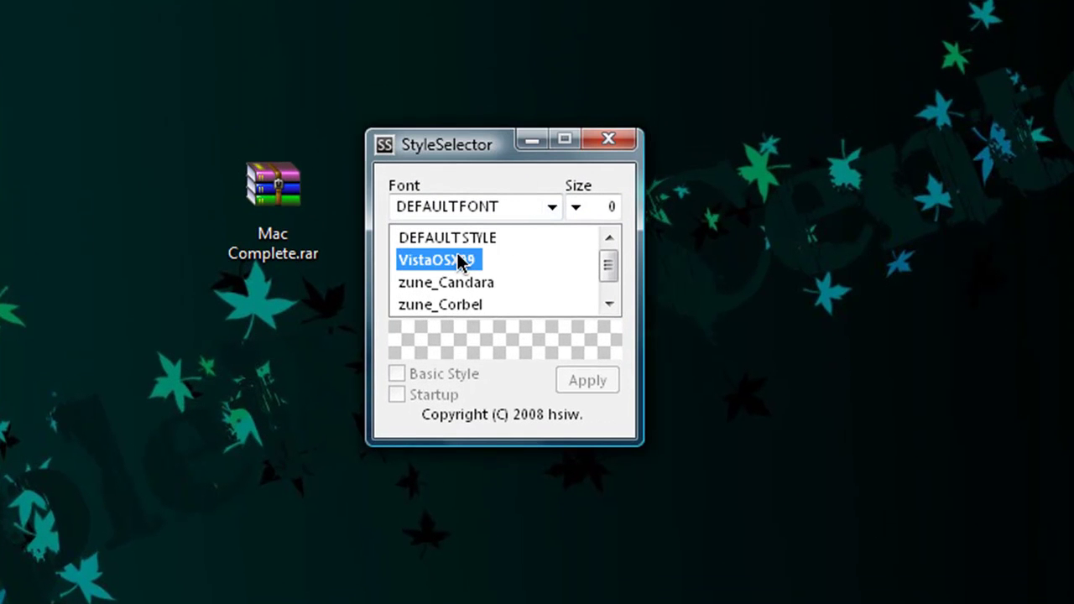
left_click(396, 374)
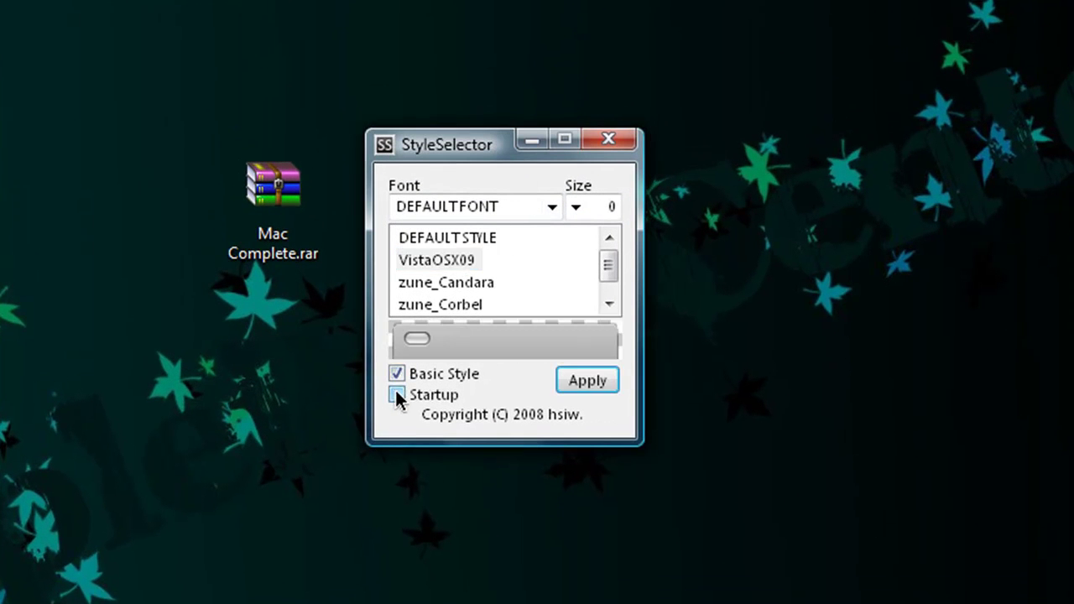
left_click(512, 402)
left_click(581, 383)
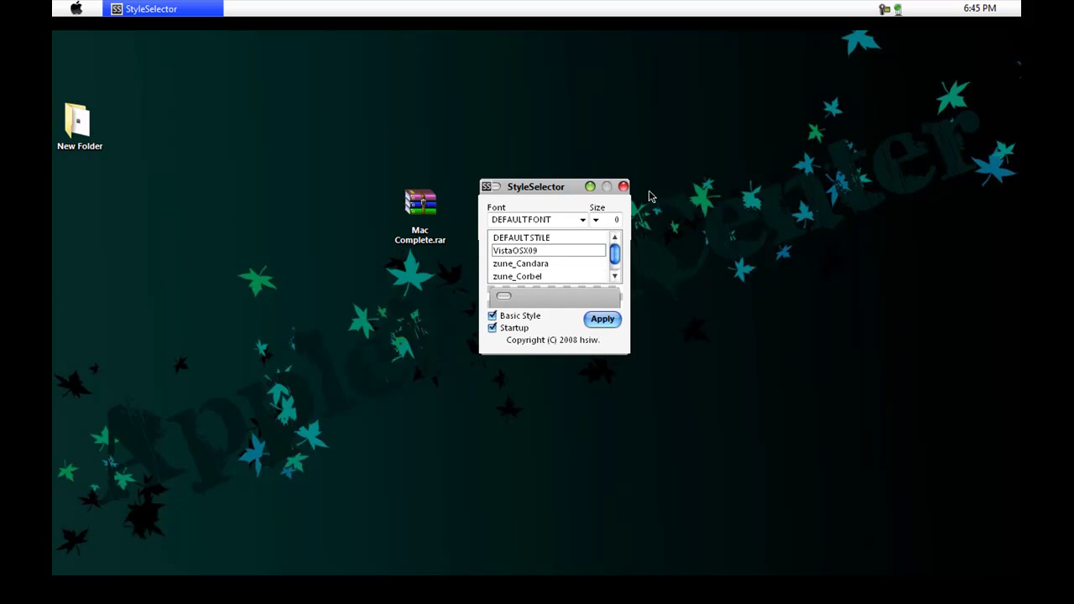
Close StyleSelector and check the new style by opening and closing New Folder
left_click(623, 186)
left_click(70, 134)
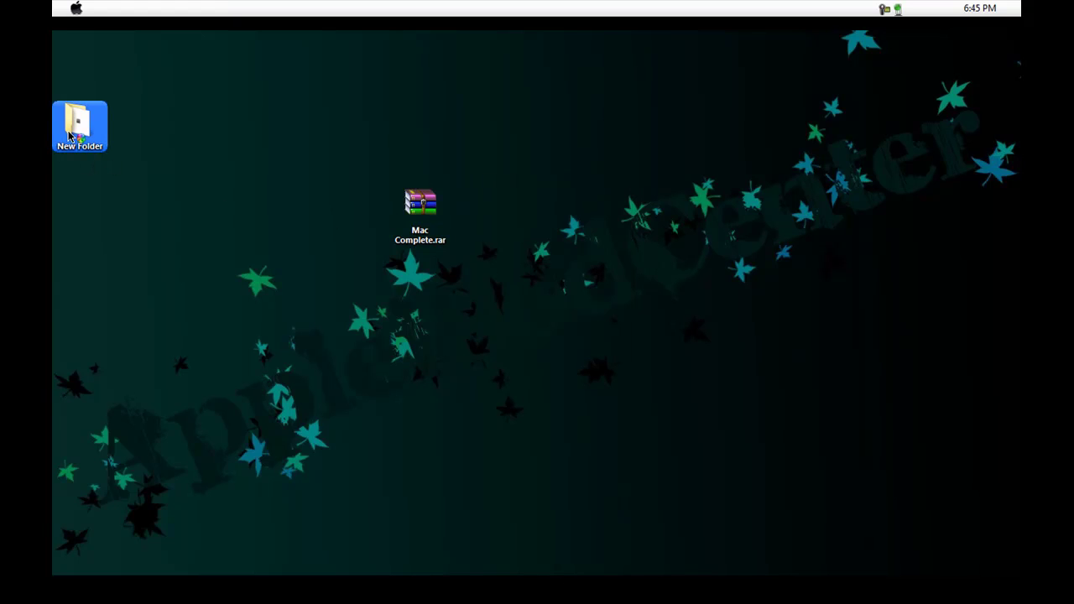
double_click(70, 134)
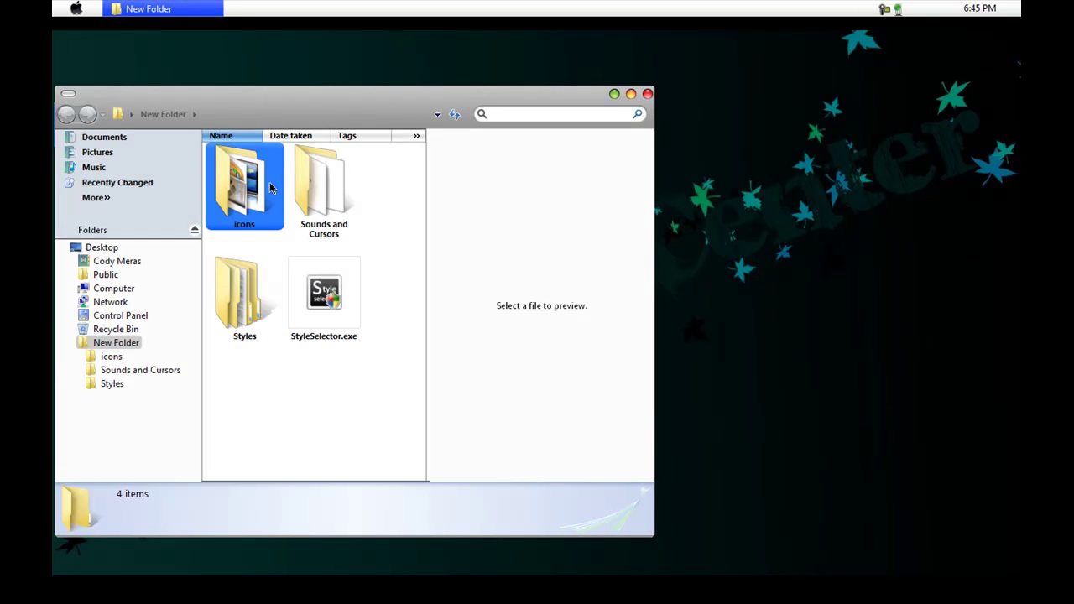
left_click(648, 97)
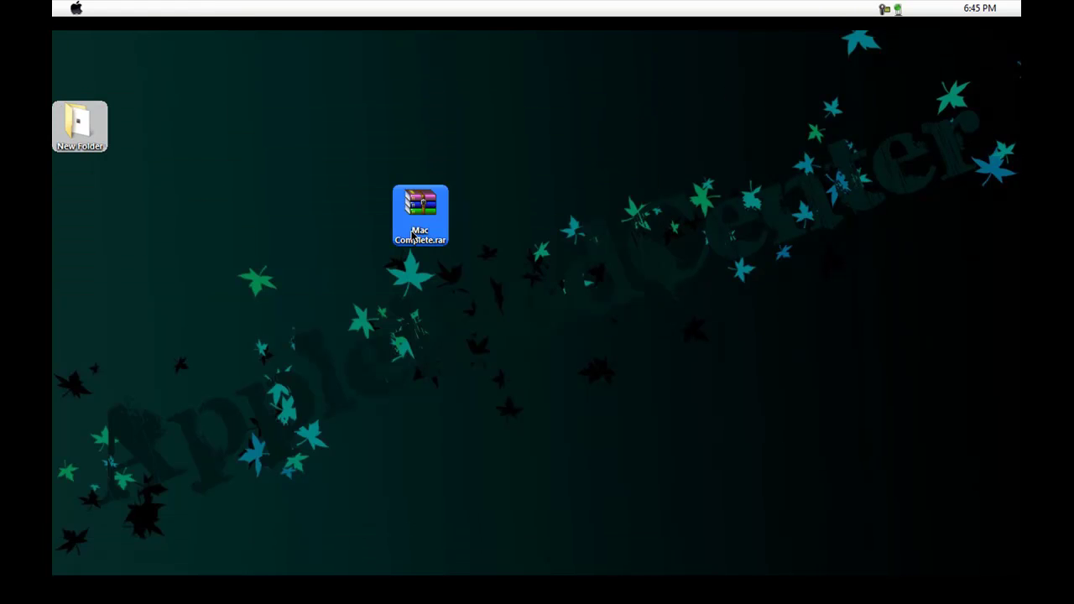
Open Mac Complete.rar in WinRAR and select the ObjectDock installer archive
left_click(414, 234)
double_click(415, 235)
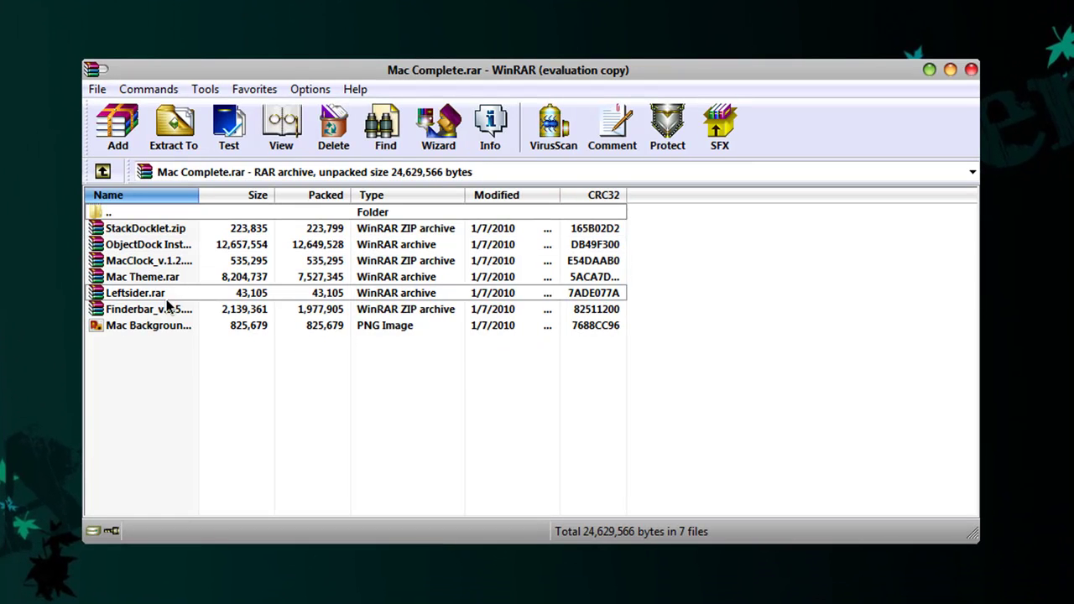
left_click(672, 315)
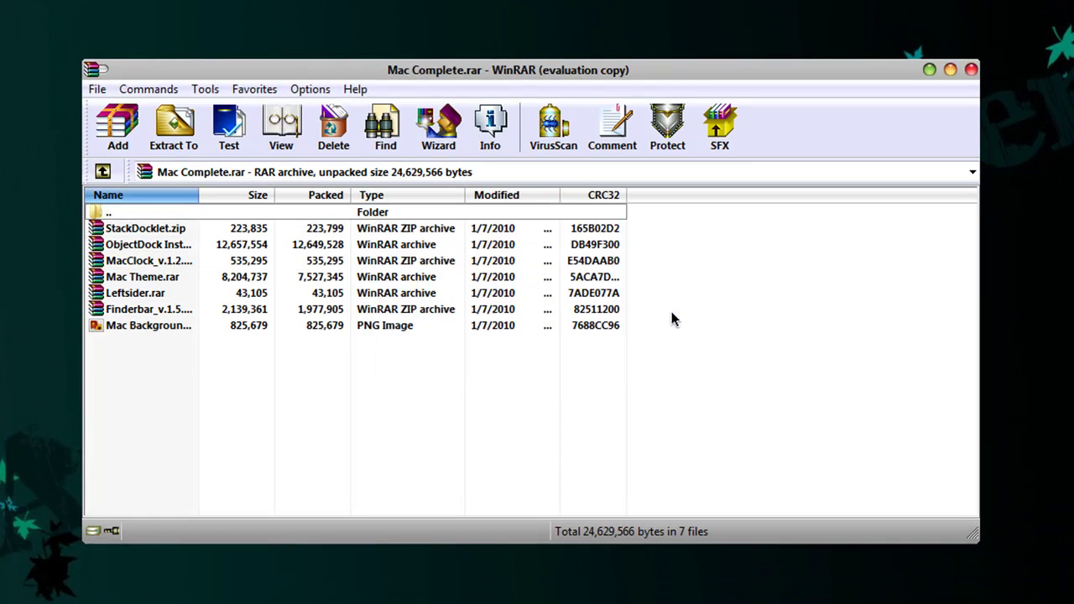
Open ObjectDock Installer.rar and launch the ObjectDock setup application from it
double_click(205, 244)
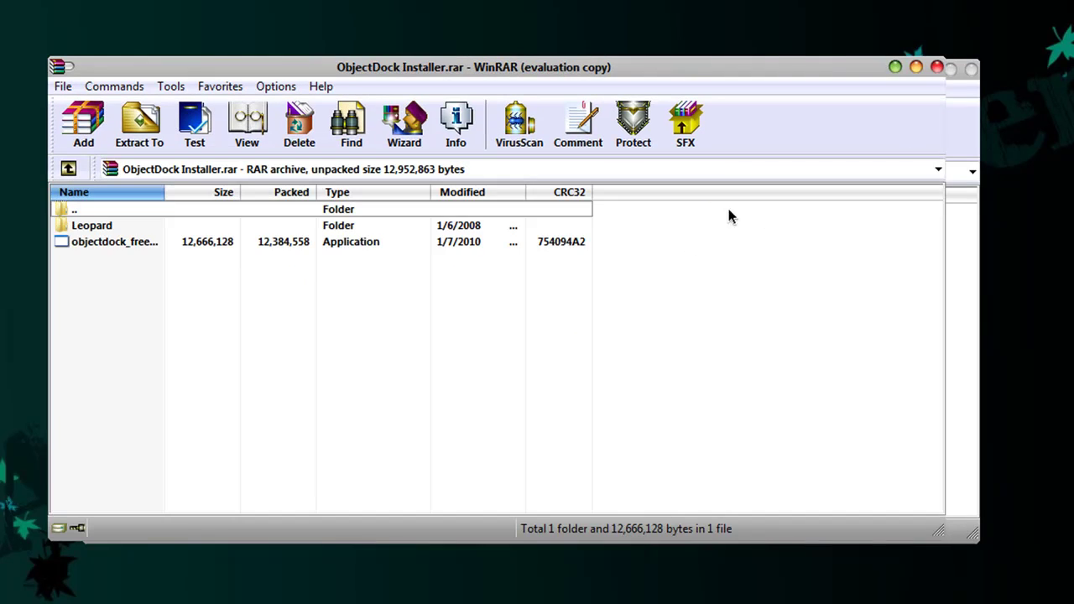
left_click(596, 308)
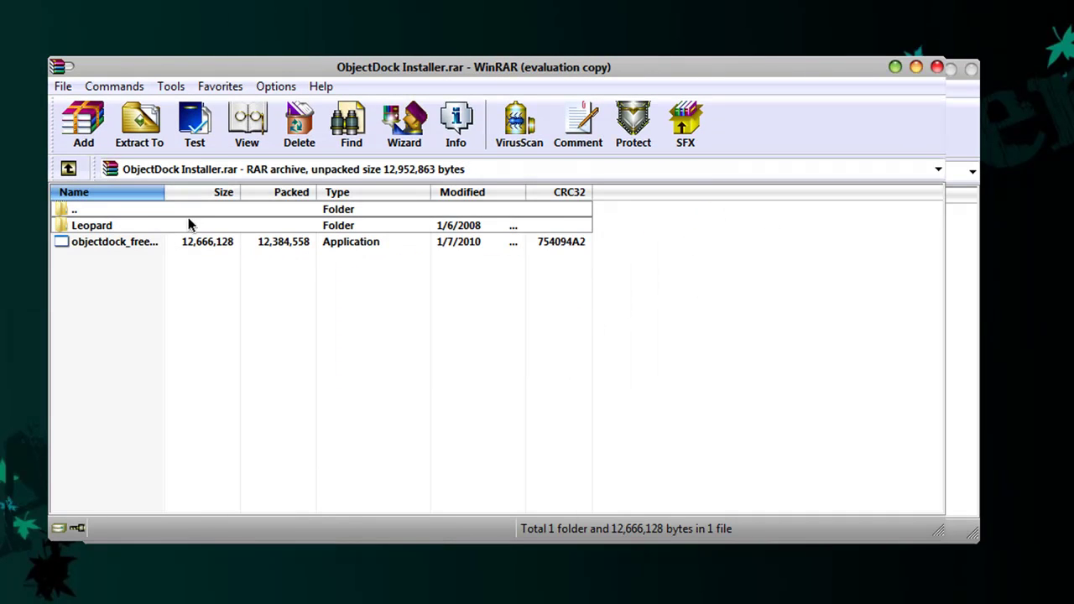
double_click(176, 243)
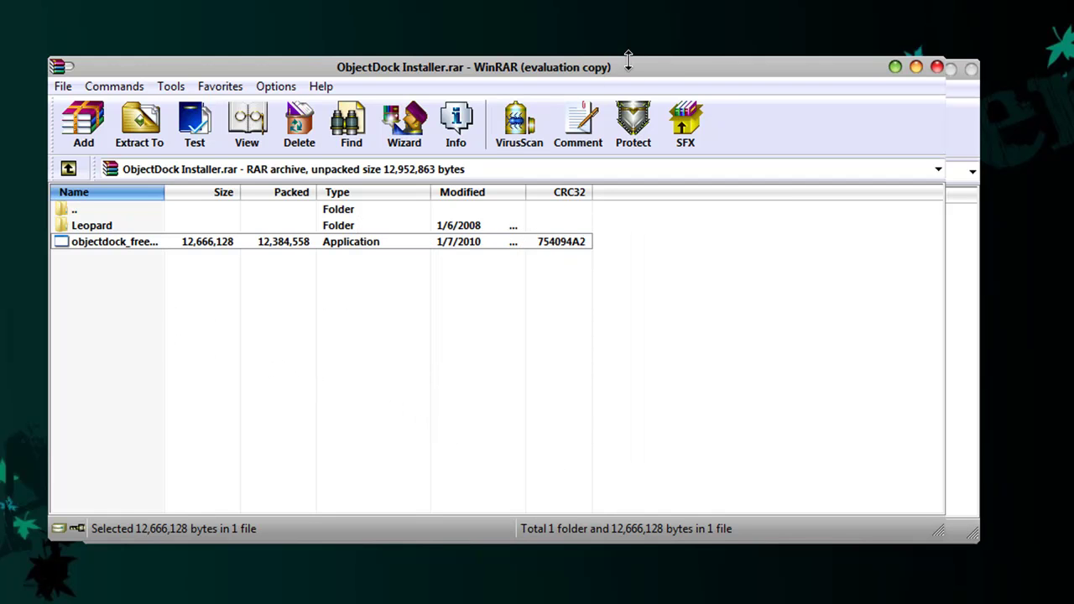
left_click_drag(626, 66, 661, 83)
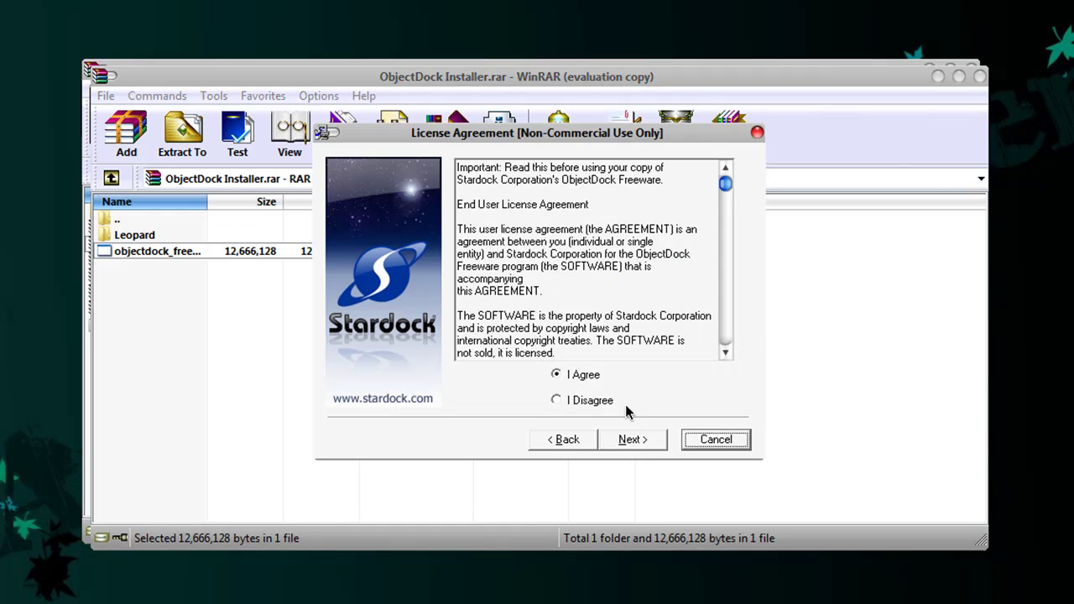
Go past the licence and destination pages, then cancel and exit the setup
left_click(629, 442)
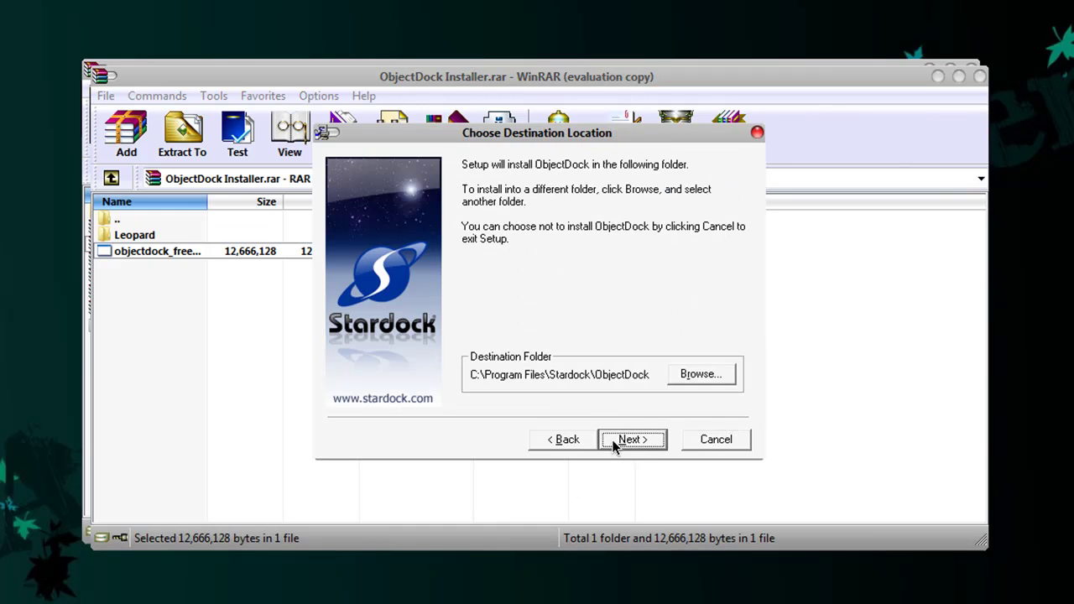
left_click(612, 440)
left_click(547, 343)
left_click(580, 290)
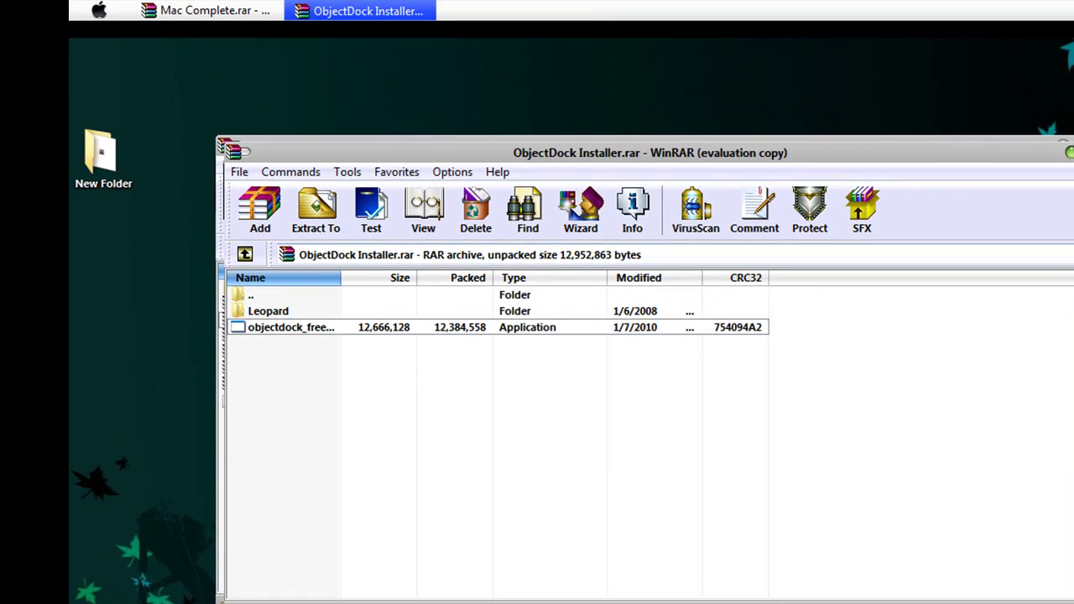
Close the ObjectDock installer archive and launch ObjectDock from All Programs > Stardock > ObjectDock
left_click(1068, 152)
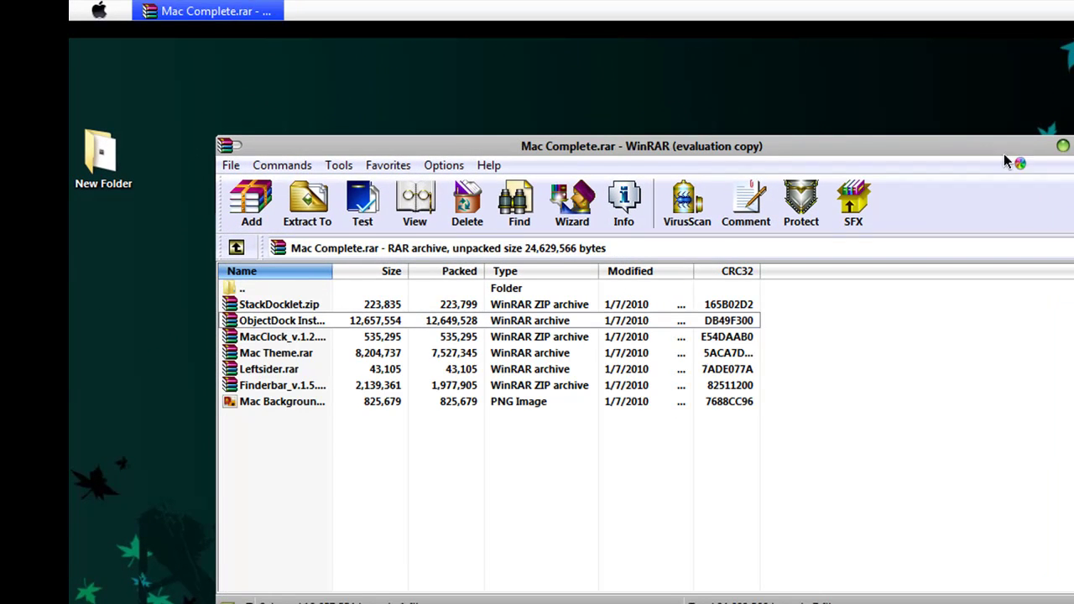
left_click(99, 10)
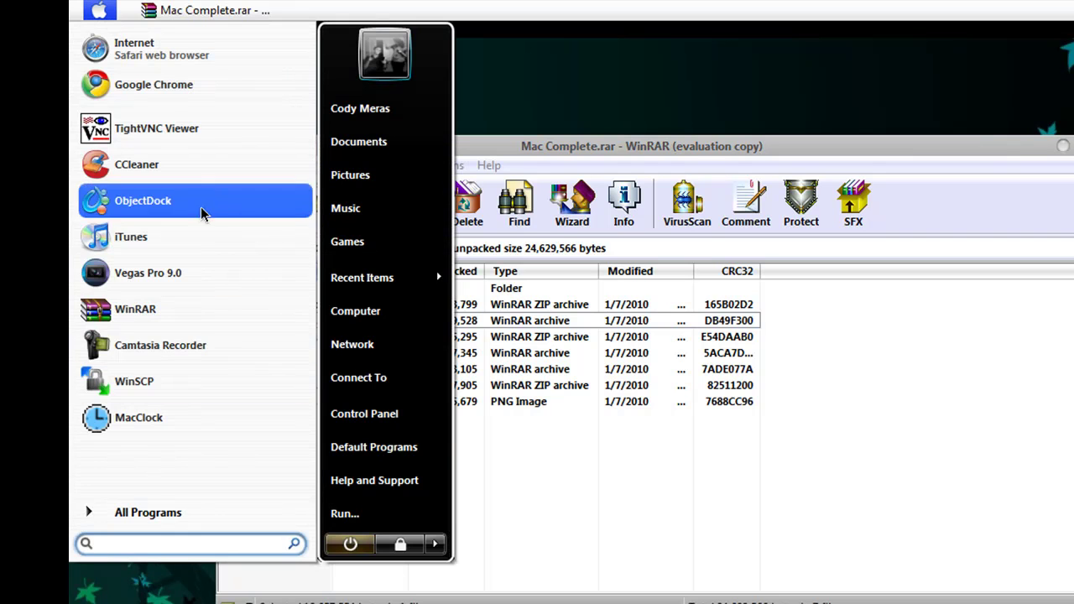
left_click(118, 511)
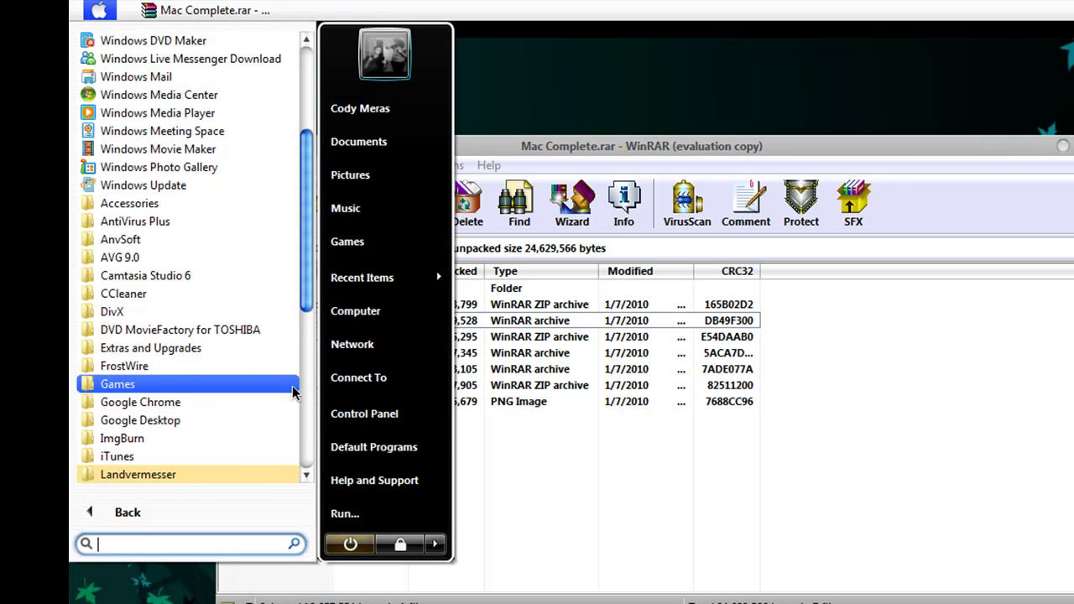
scroll(252, 424, "down", 8)
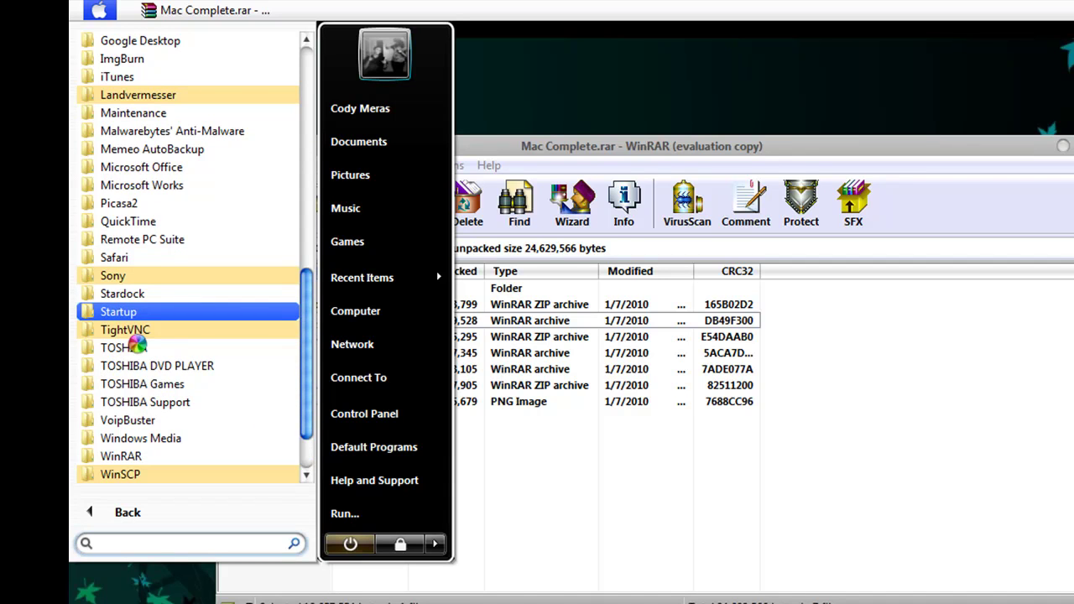
left_click(123, 293)
left_click(130, 311)
left_click(144, 332)
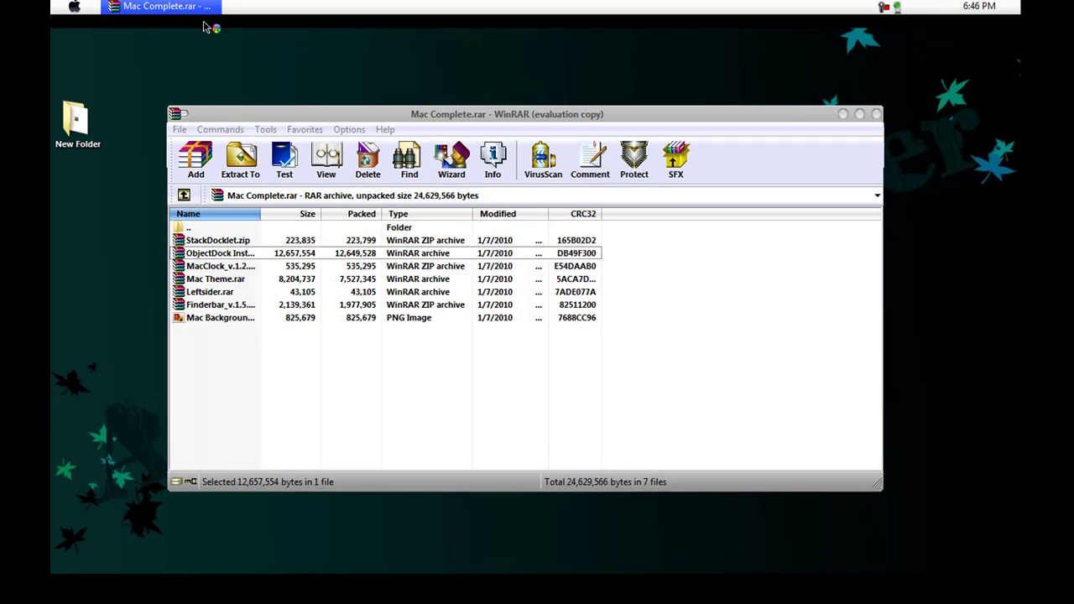
Open Finderbar_v.1.5.zip in WinRAR, dismiss the license reminder, and close the archive again
double_click(228, 306)
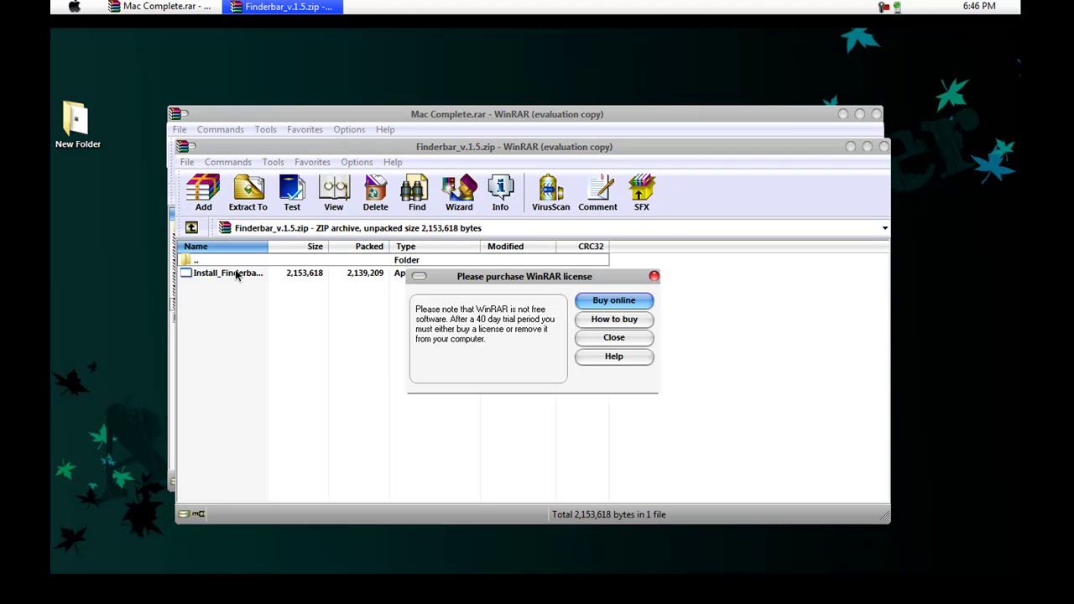
left_click(615, 337)
left_click(883, 146)
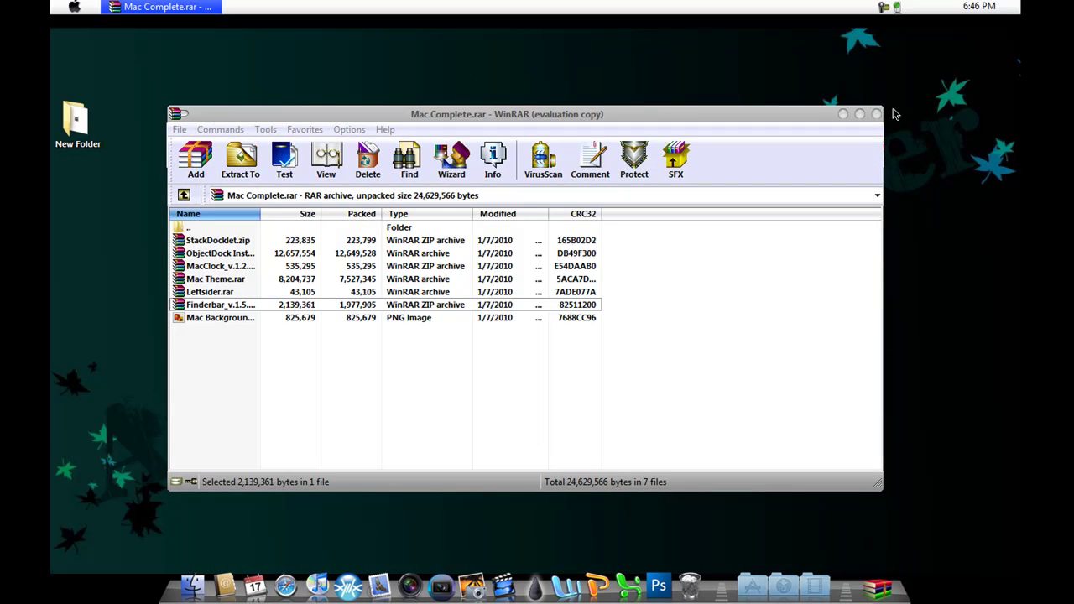
Launch the Finderbar shortcut from the Start menu's All Programs > Landvermesser > Finderbar folder
left_click(74, 6)
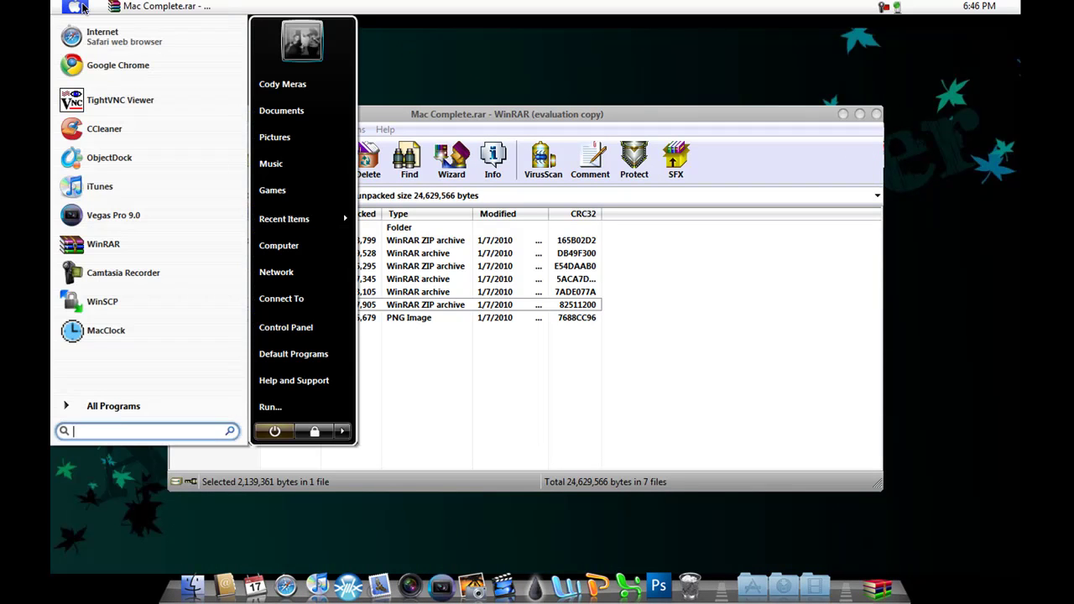
left_click(126, 405)
scroll(200, 260, "down", 5)
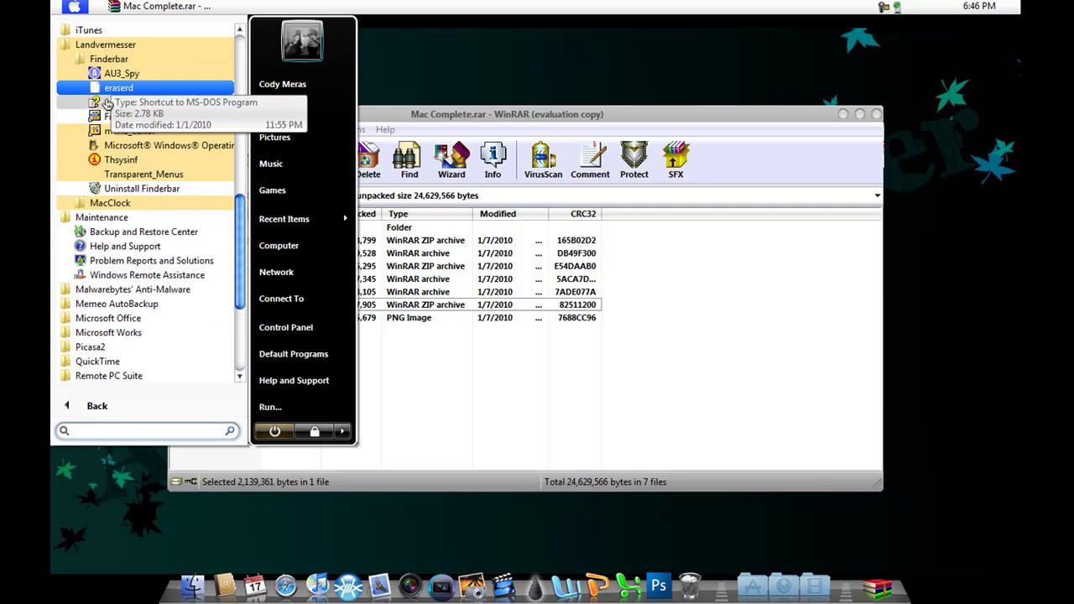
left_click(107, 119)
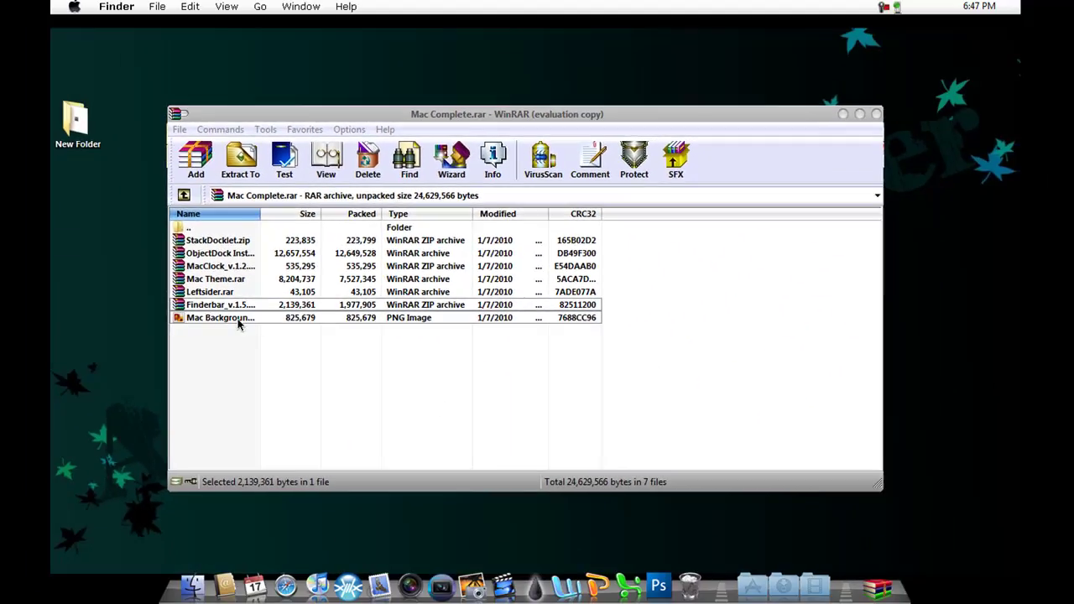
Copy Mac Background.png into New Folder and set it as the desktop background
left_click_drag(239, 325, 77, 122)
double_click(78, 122)
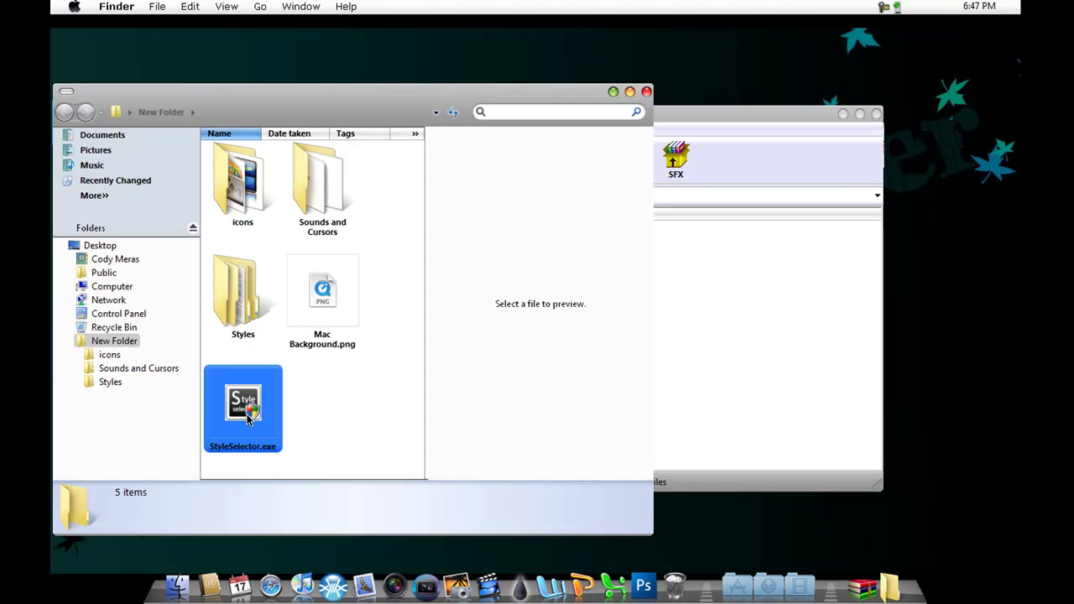
right_click(327, 300)
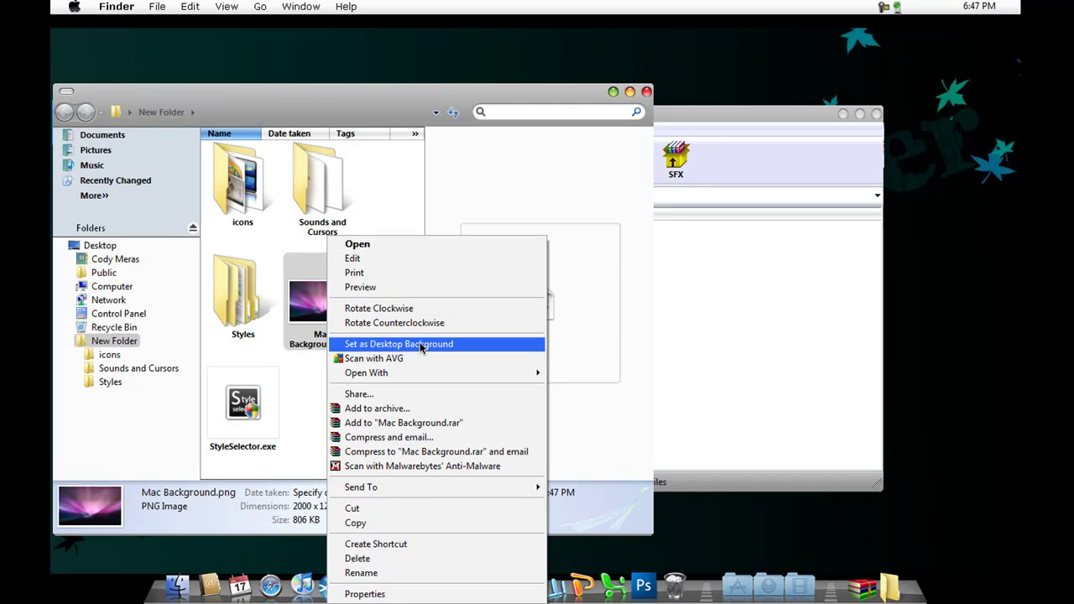
left_click(421, 346)
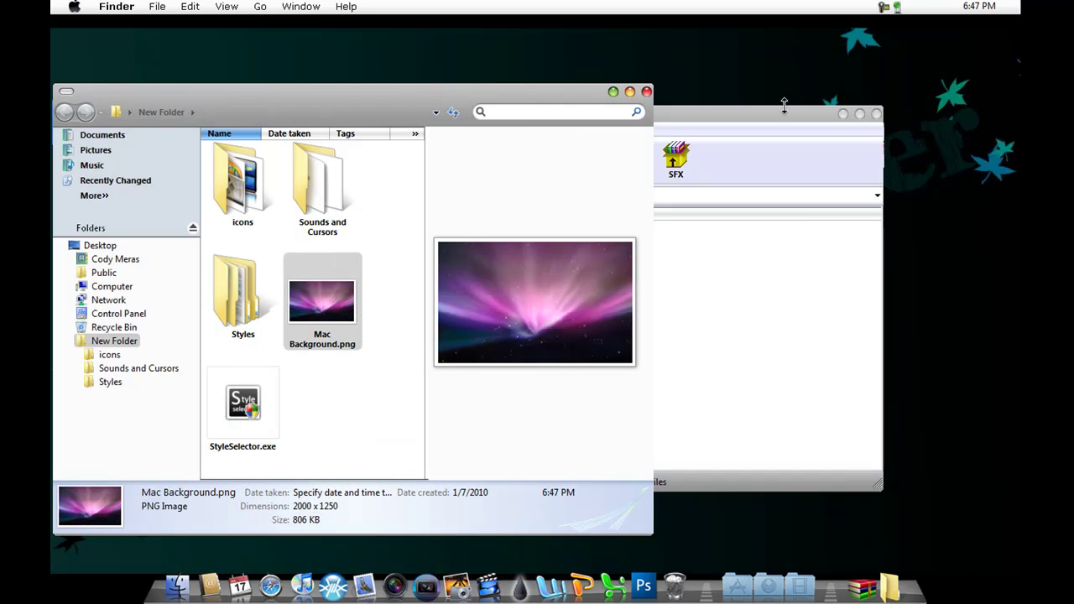
left_click(646, 91)
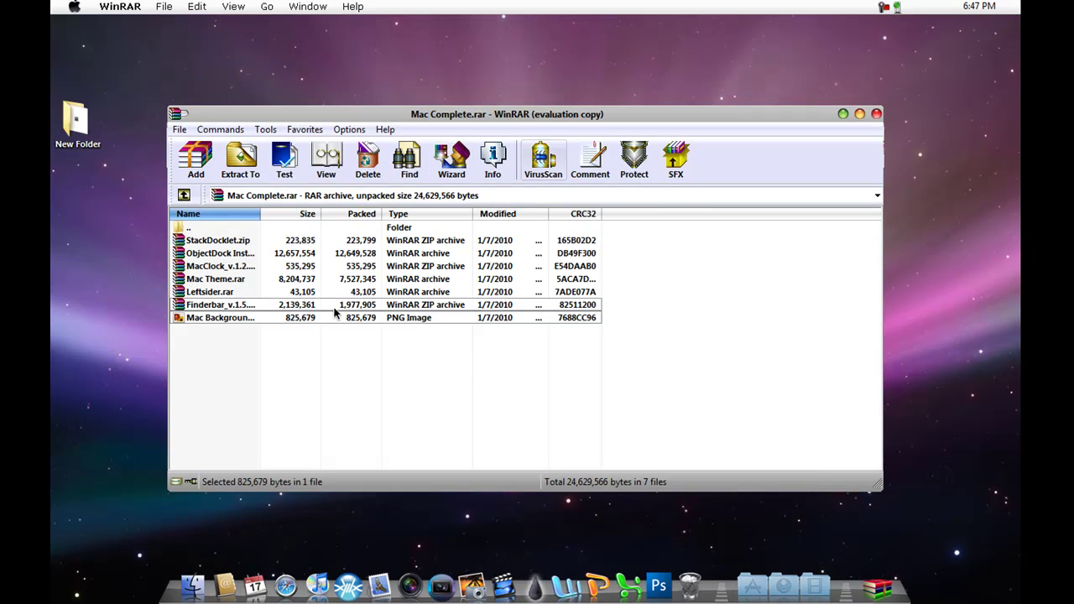
Open MacClock_v.1.2.1.zip, dismiss the license reminder, and close the archive
double_click(241, 266)
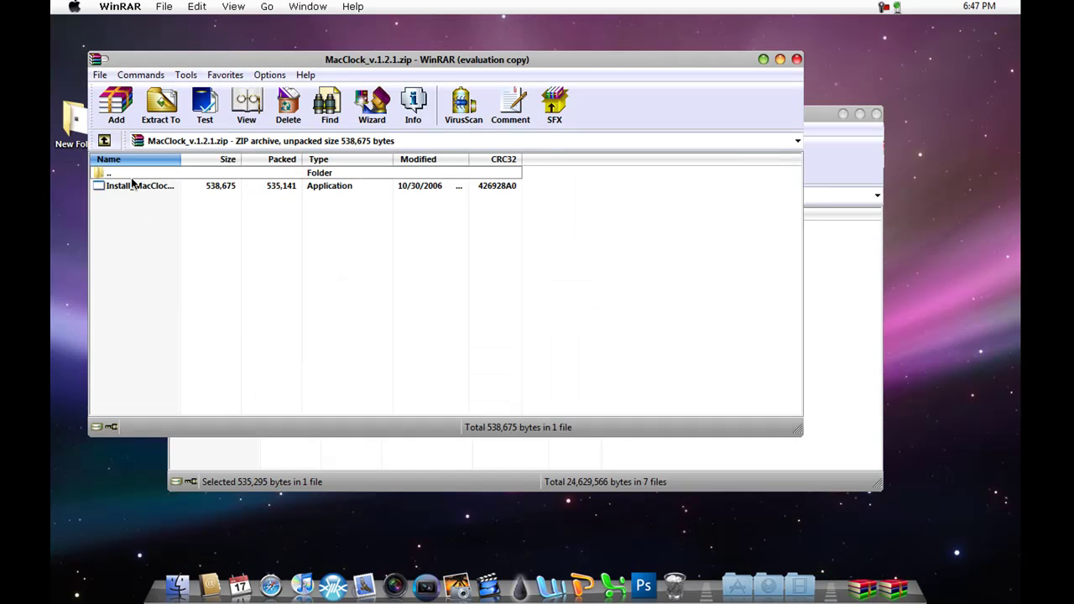
left_click(510, 251)
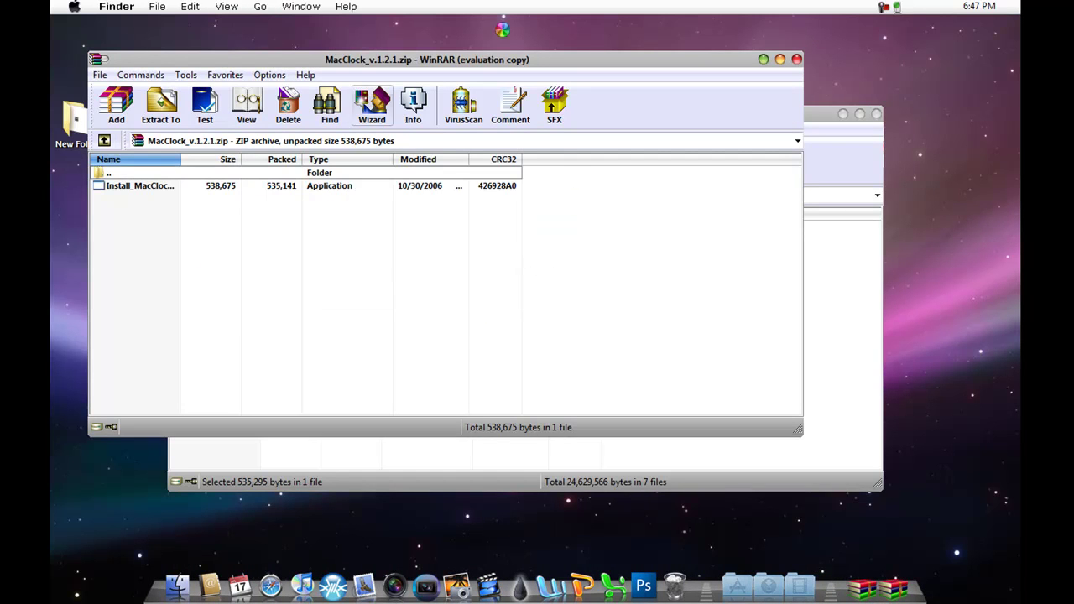
left_click(796, 59)
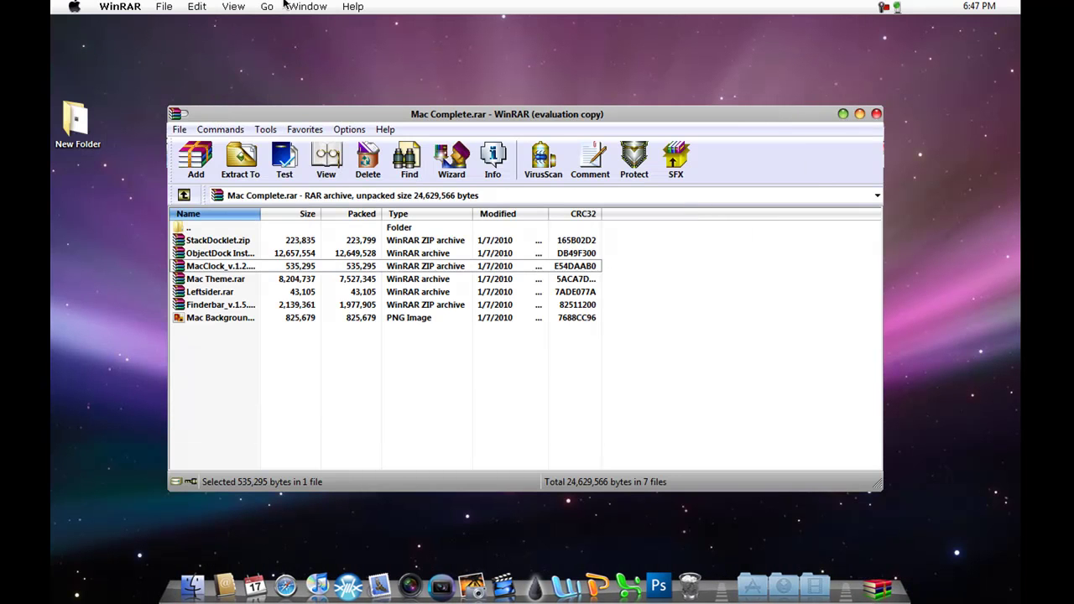
Launch MacClock from All Programs > Landvermesser > MacClock
left_click(72, 9)
left_click(118, 400)
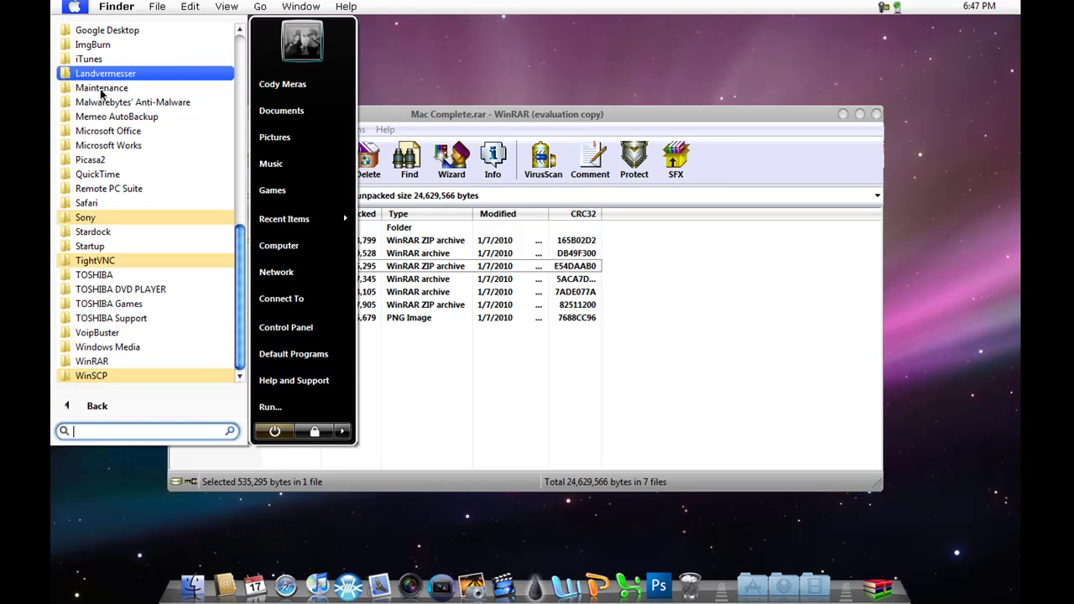
left_click(100, 75)
left_click(104, 101)
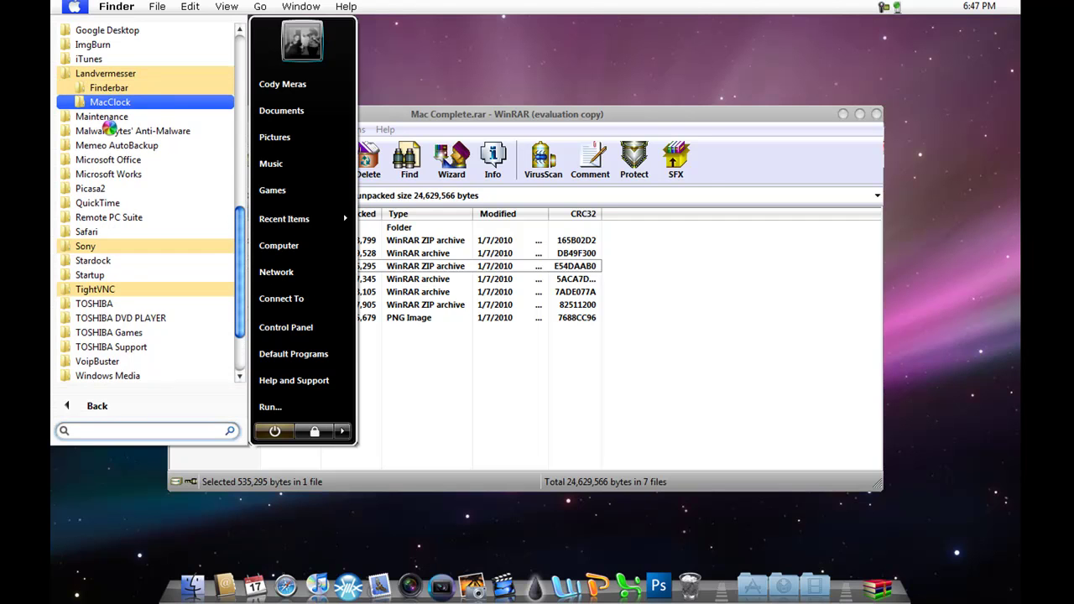
left_click(124, 132)
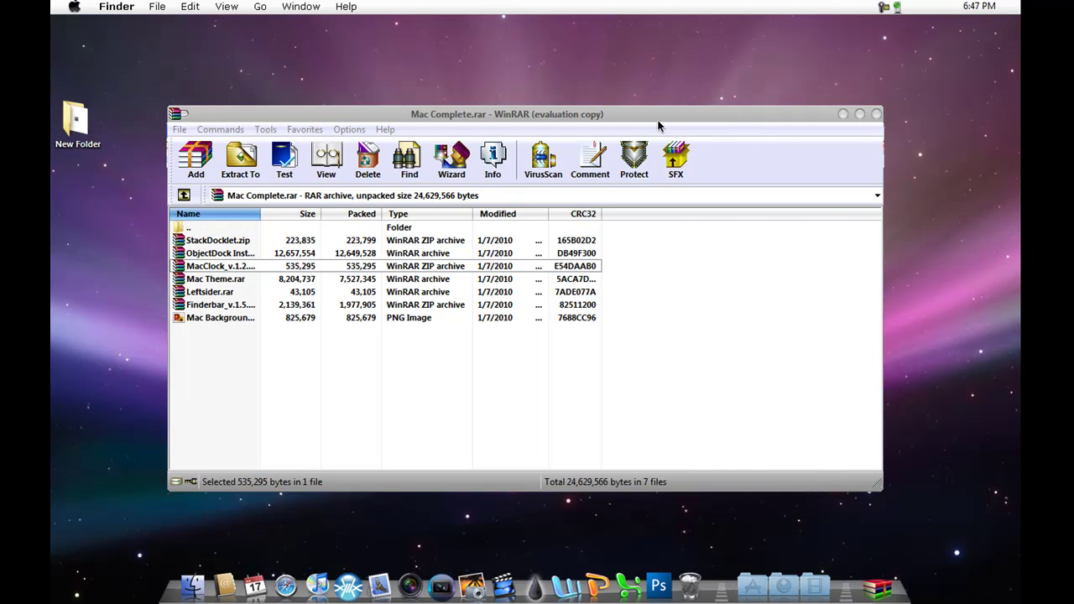
Copy the three Leftsider files from the Leftsider archive into New Folder
left_click_drag(659, 118, 678, 96)
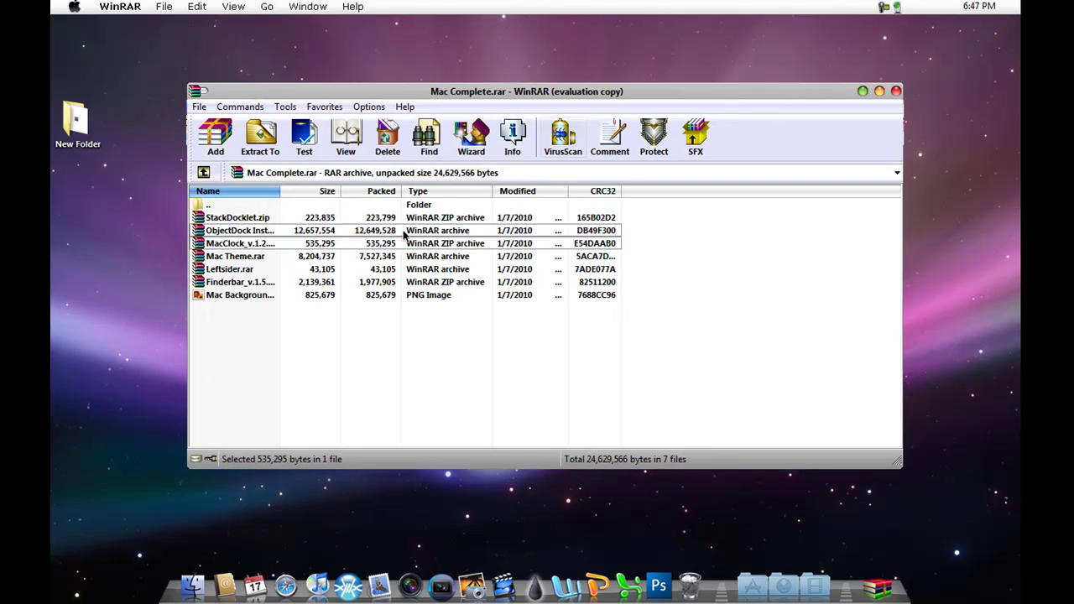
double_click(242, 272)
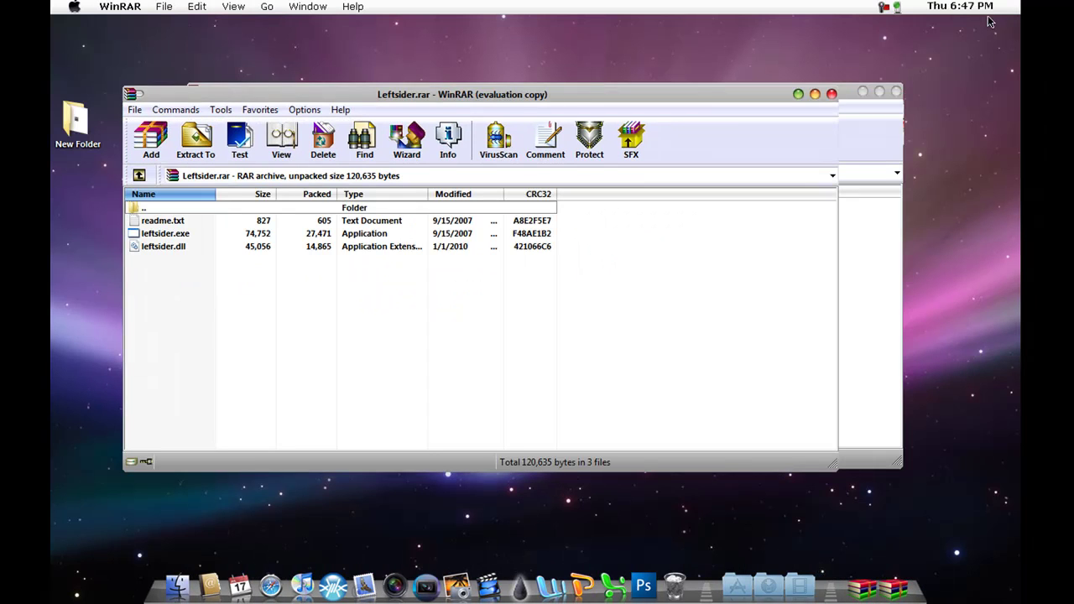
left_click(562, 285)
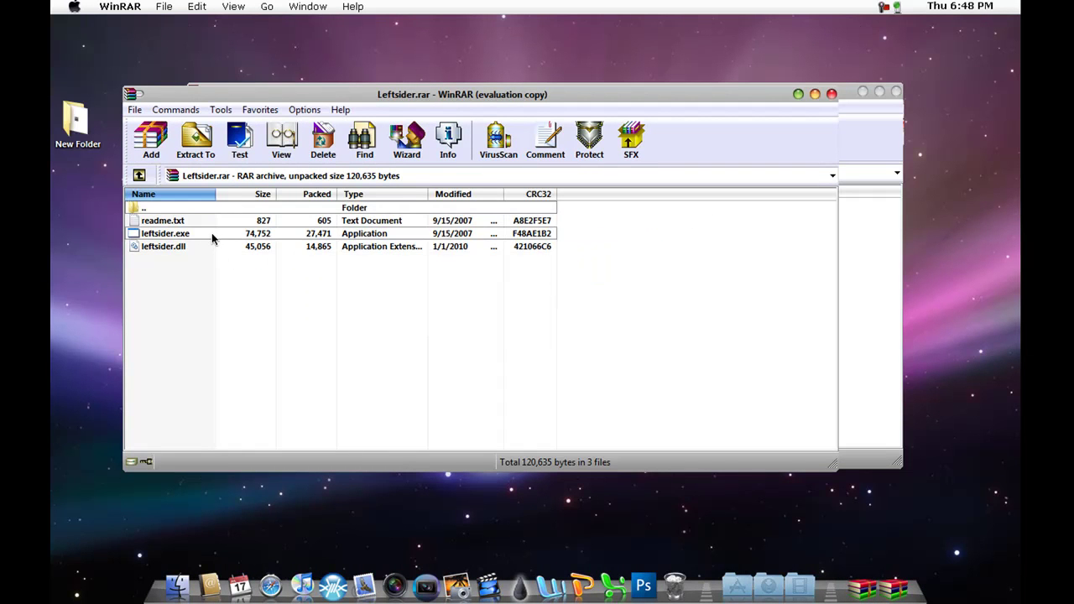
left_click_drag(184, 258, 93, 151)
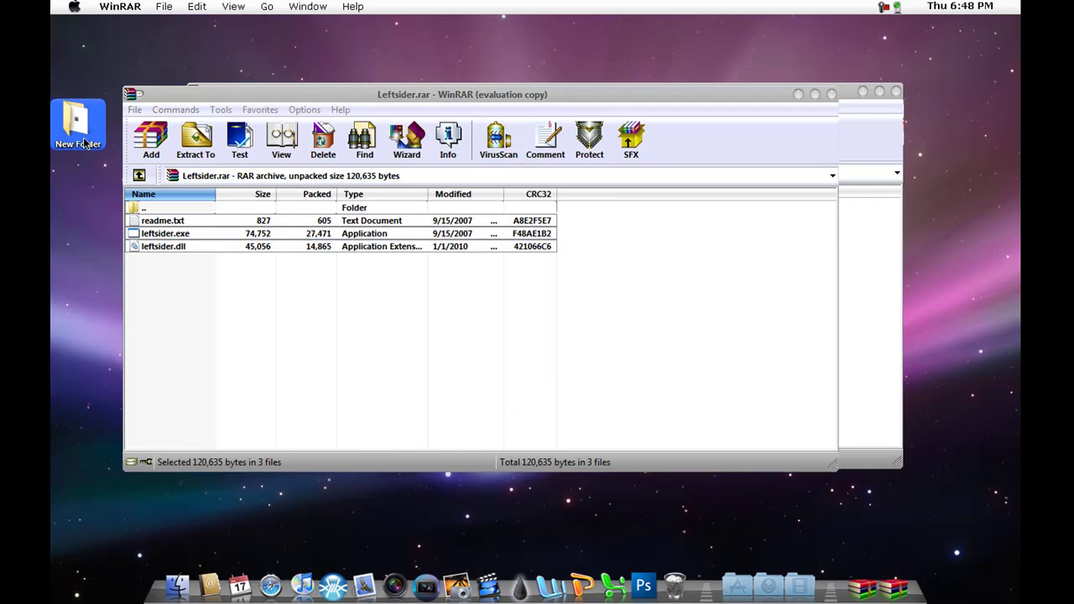
left_click(831, 94)
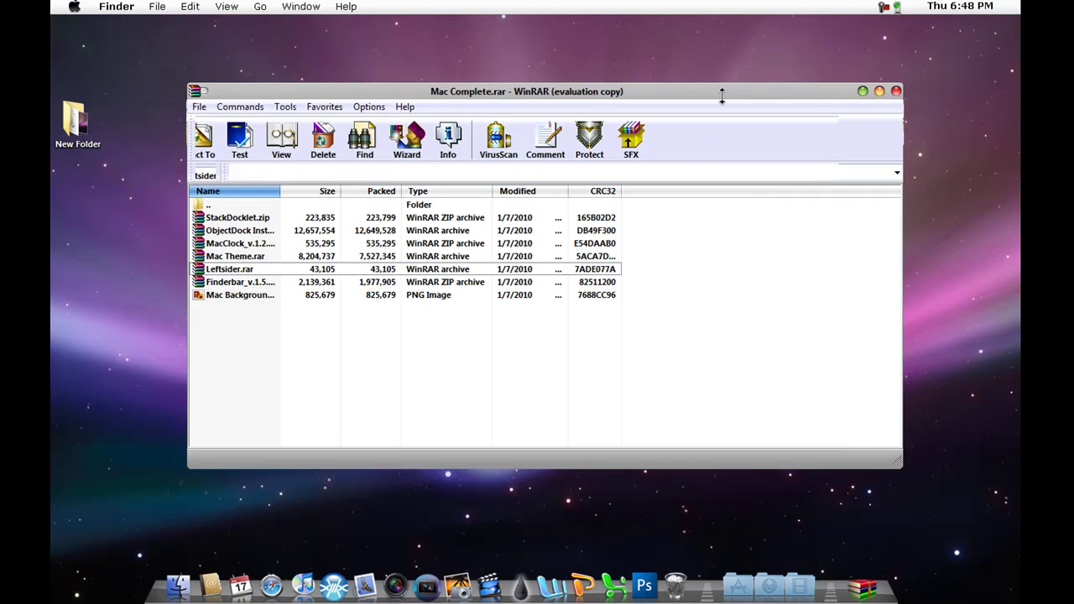
Run leftsider.exe from New Folder as administrator, then close the folder window
double_click(77, 126)
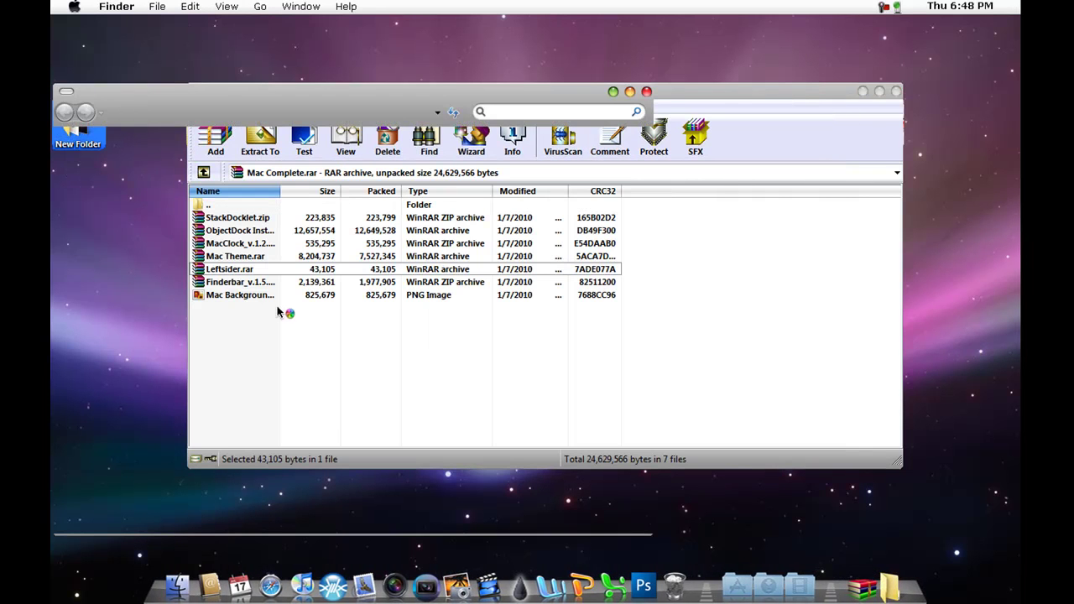
scroll(285, 310, "down", 2)
left_click(236, 308)
right_click(236, 307)
left_click(273, 325)
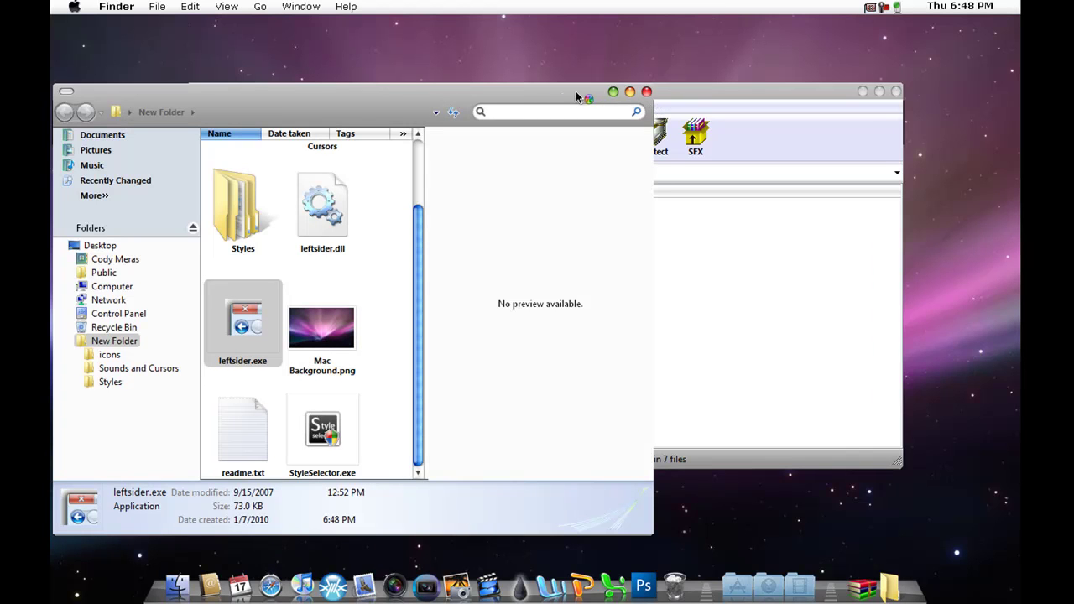
left_click_drag(93, 104, 290, 94)
left_click(231, 88)
left_click_drag(428, 94, 456, 76)
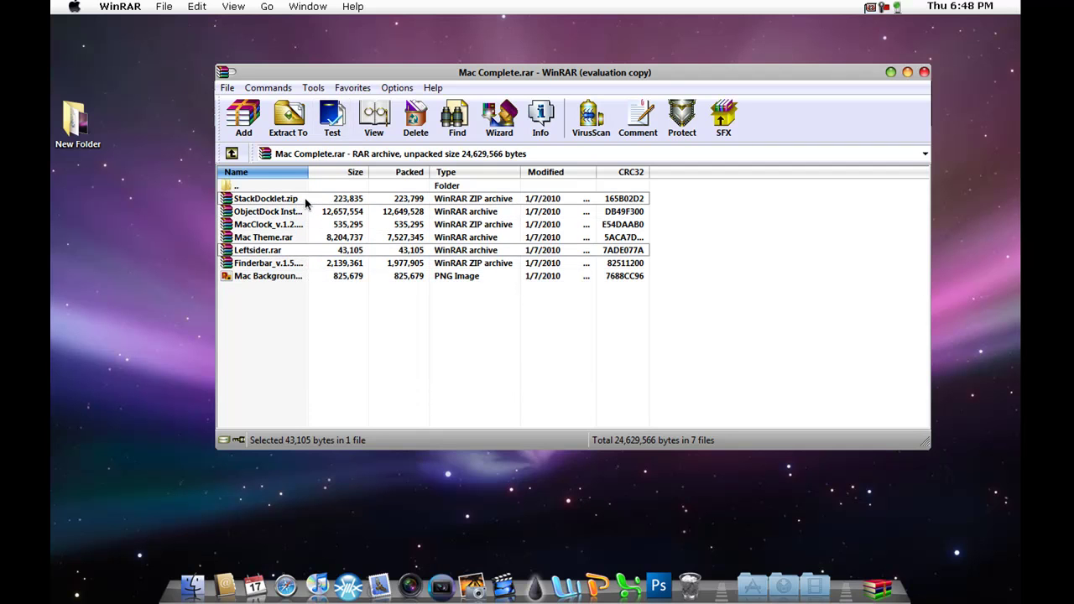
left_click_drag(405, 72, 402, 52)
double_click(260, 179)
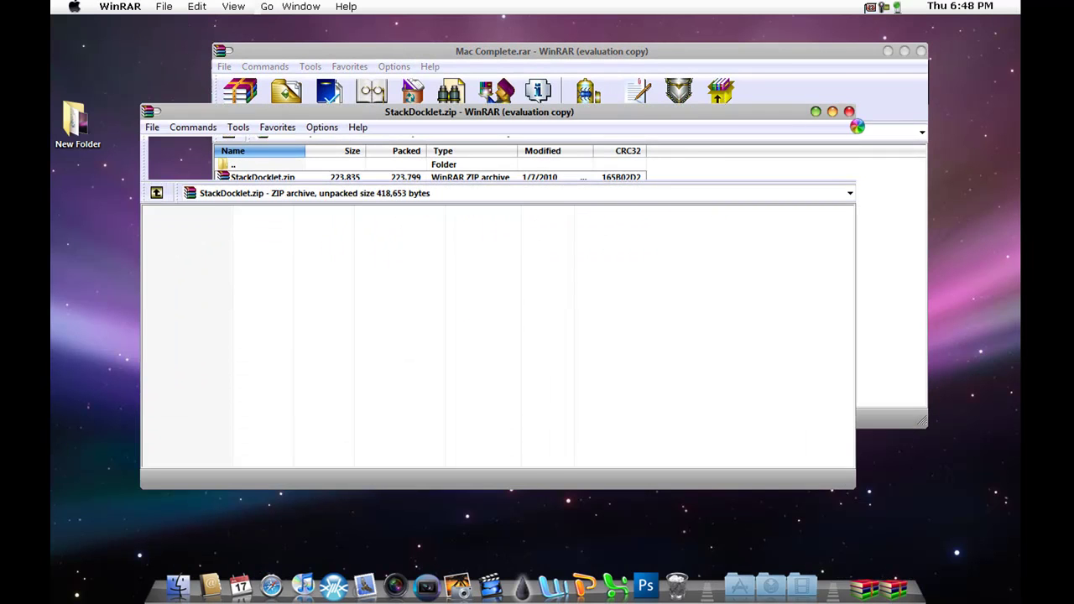
left_click(579, 302)
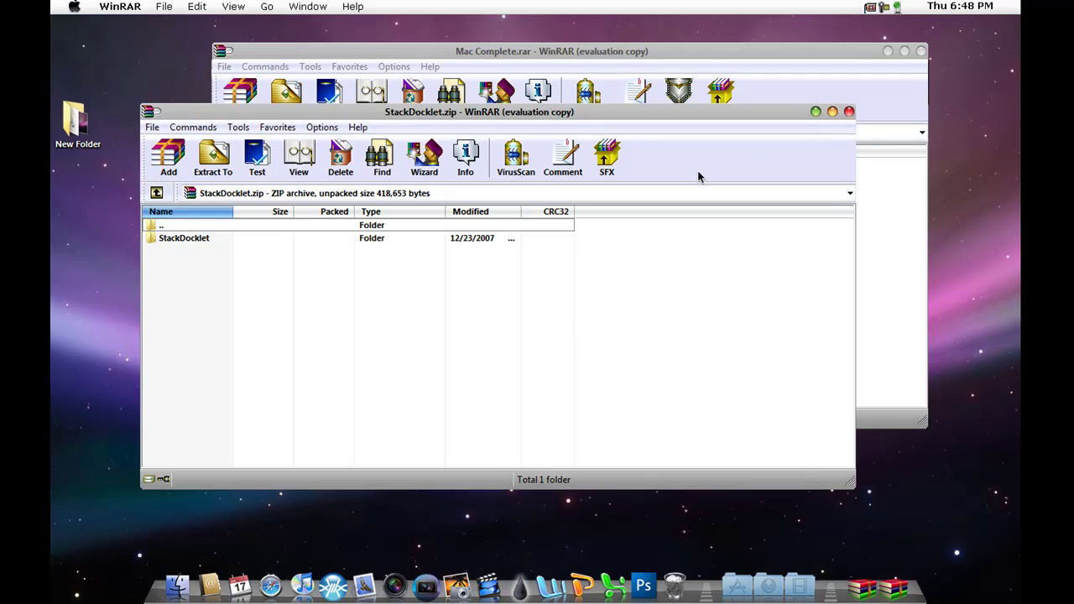
left_click(847, 111)
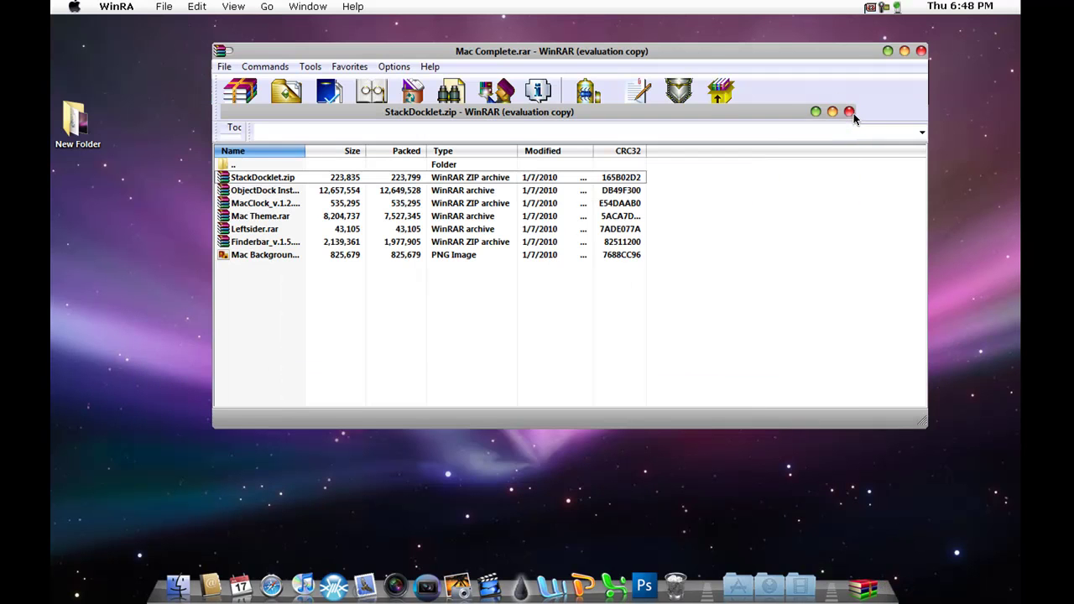
left_click(787, 573)
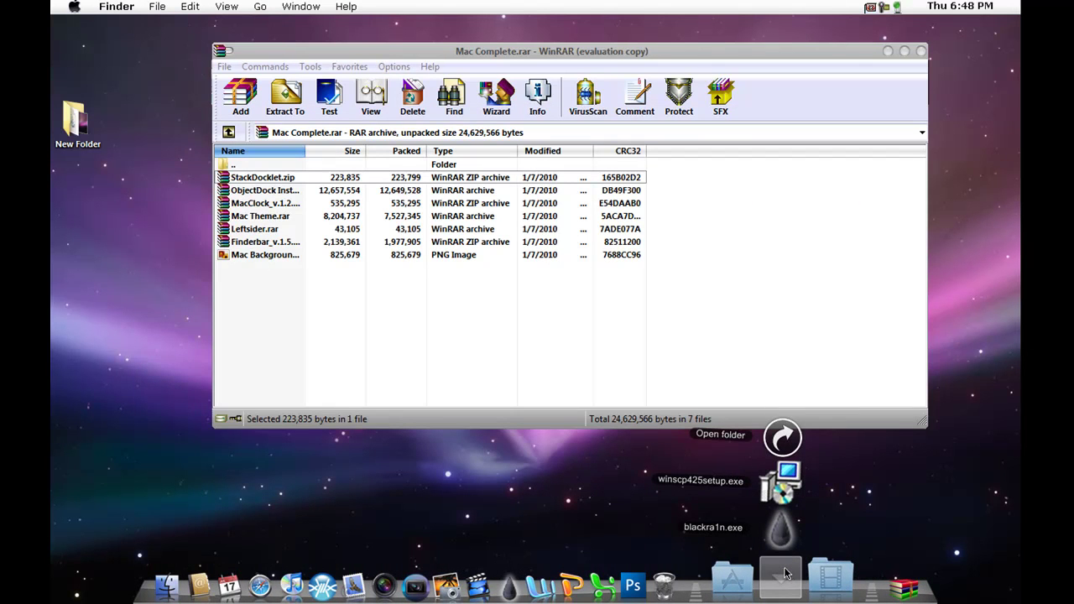
left_click(787, 573)
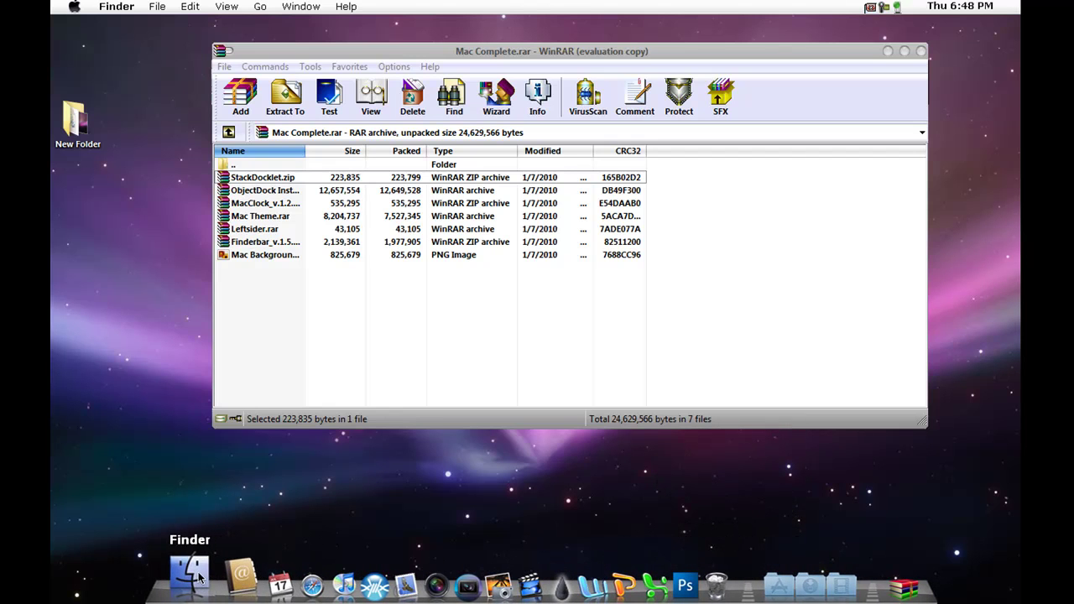
left_click(71, 8)
left_click(77, 8)
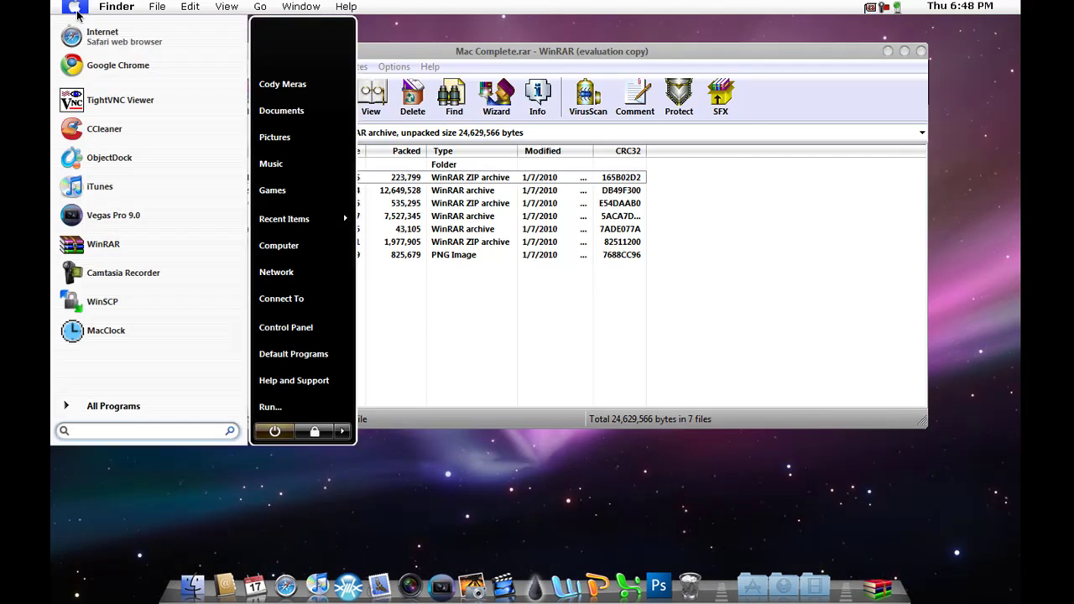
left_click(73, 401)
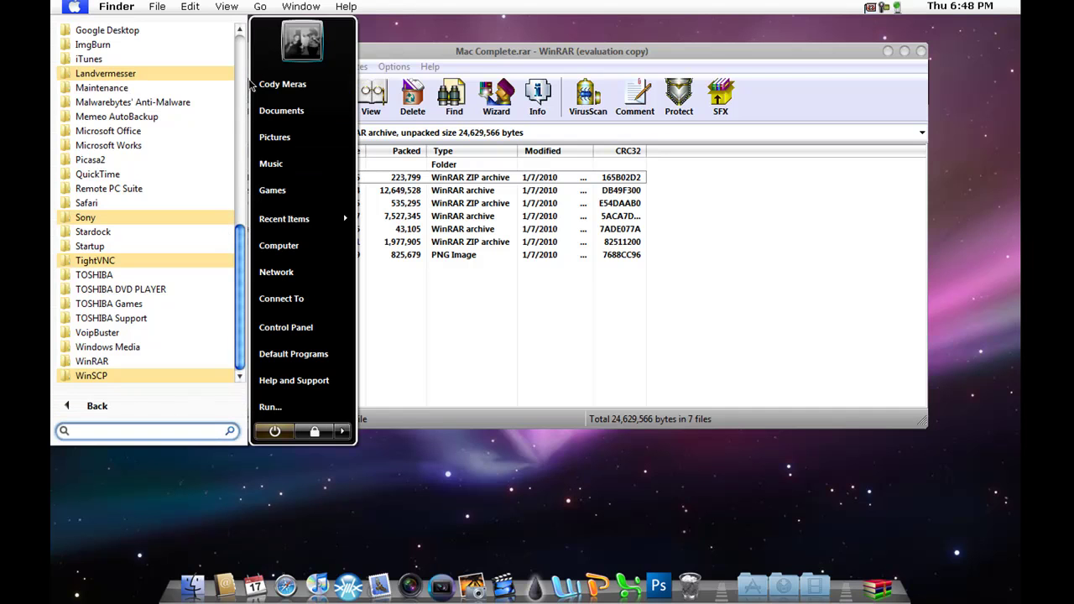
left_click(241, 44)
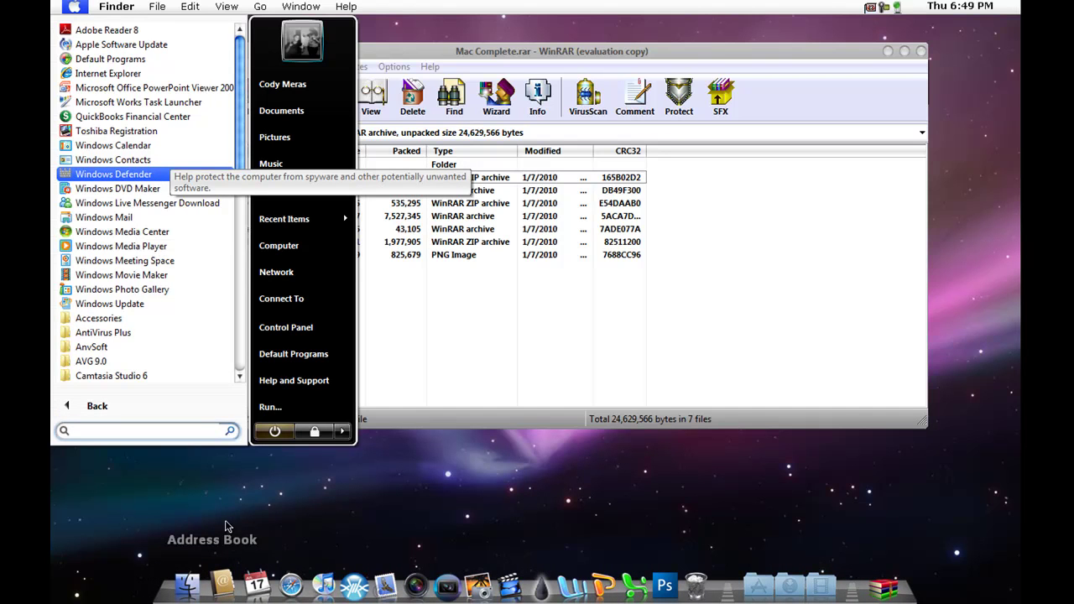
left_click(92, 510)
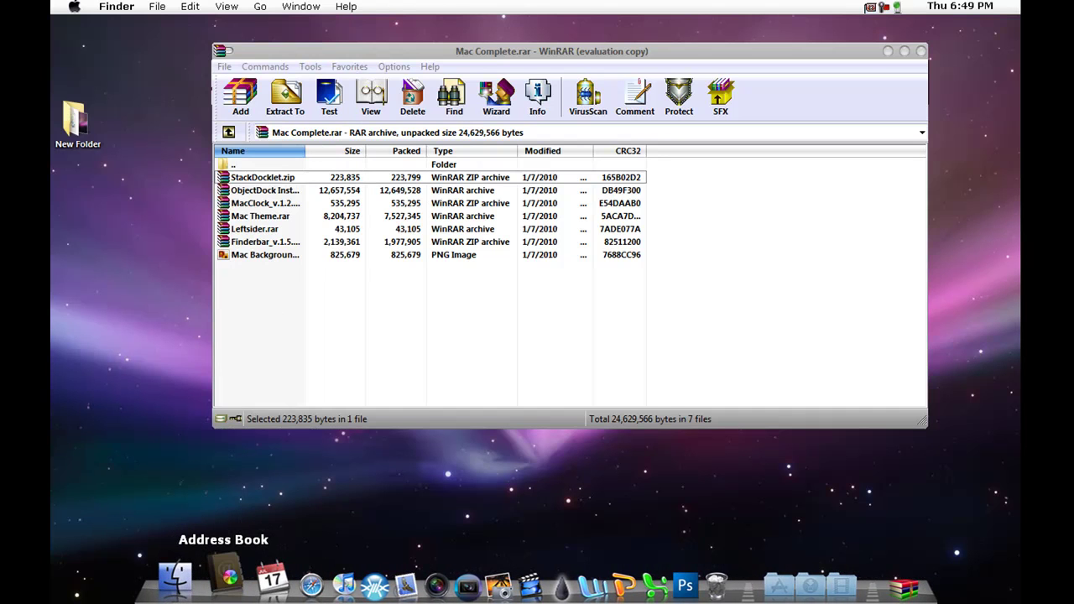
right_click(228, 575)
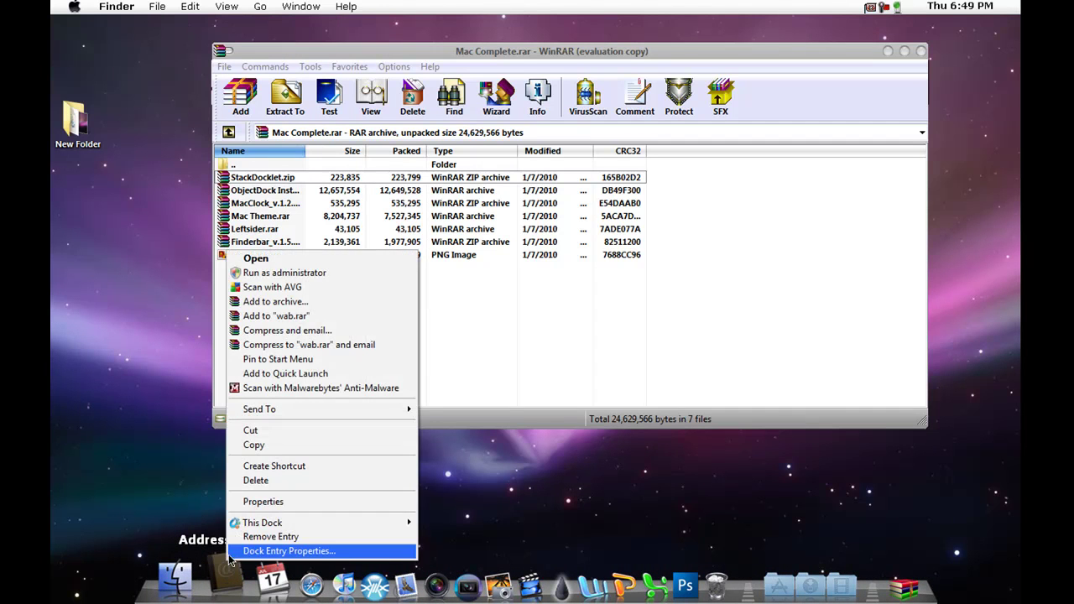
left_click(269, 550)
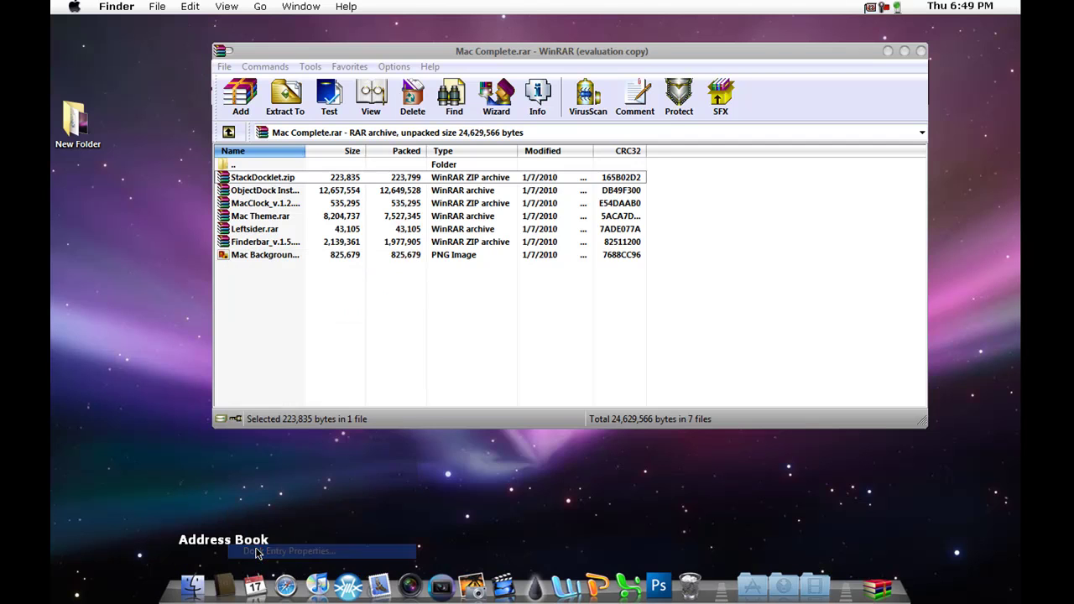
left_click(600, 387)
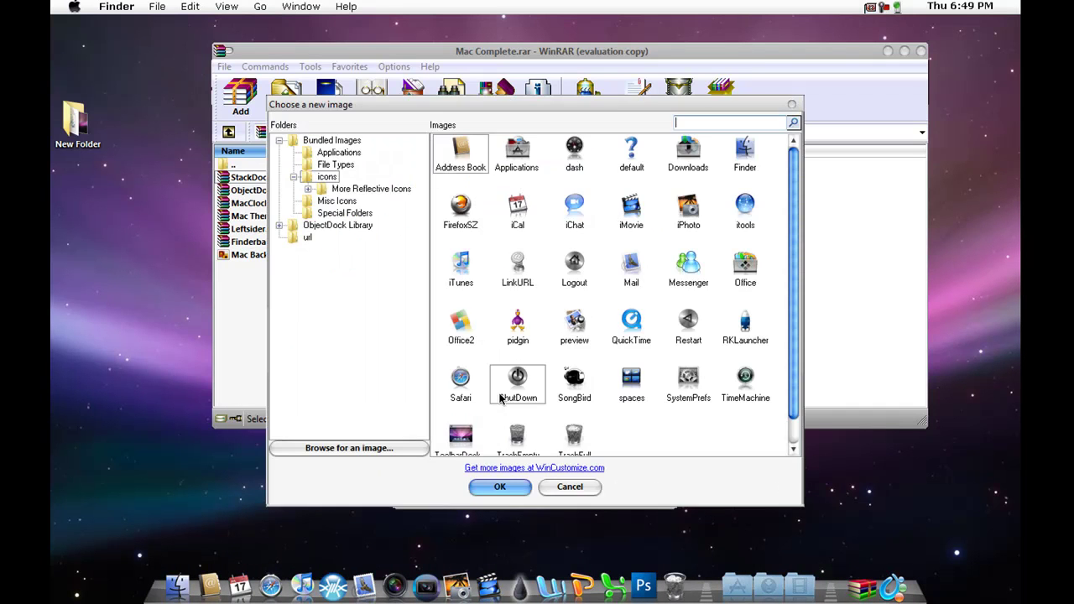
left_click_drag(417, 102, 304, 85)
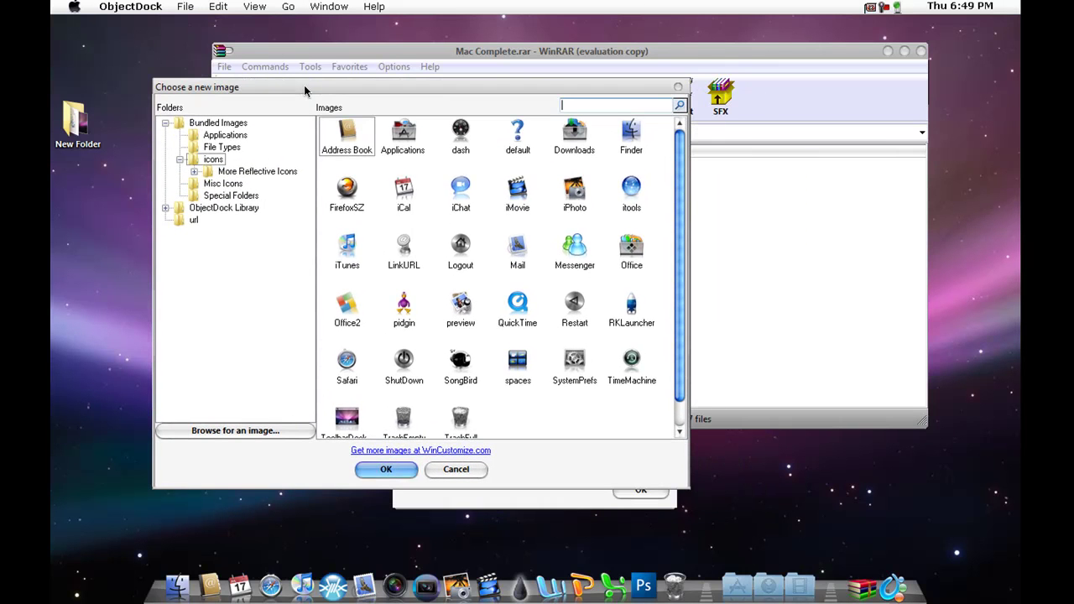
left_click(677, 87)
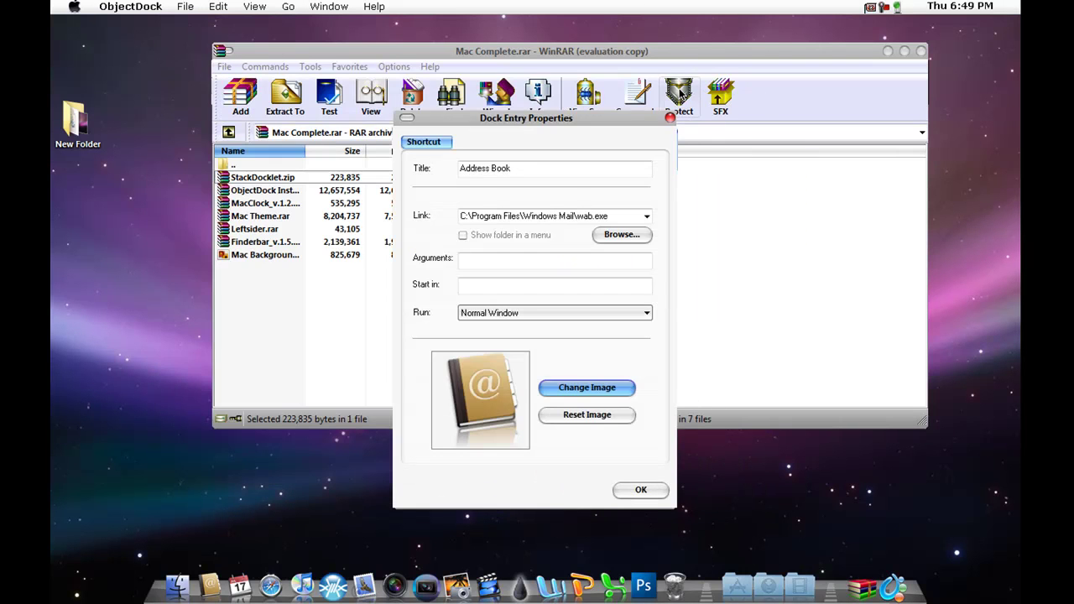
left_click(640, 489)
right_click(221, 582)
Open New Folder from the desktop and move its window to the upper right
left_click(144, 191)
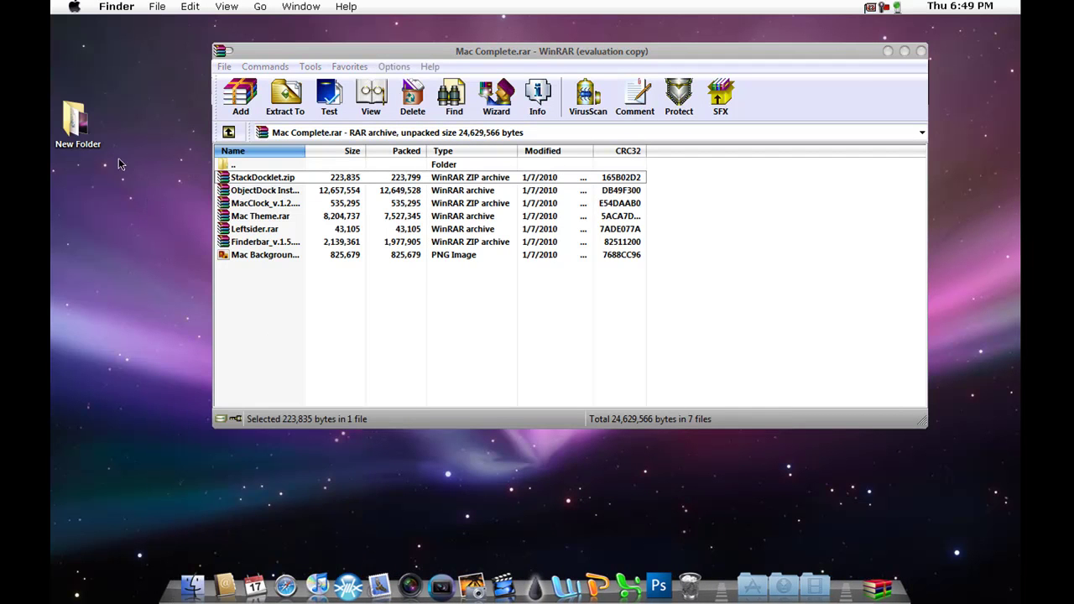
left_click(89, 144)
double_click(90, 145)
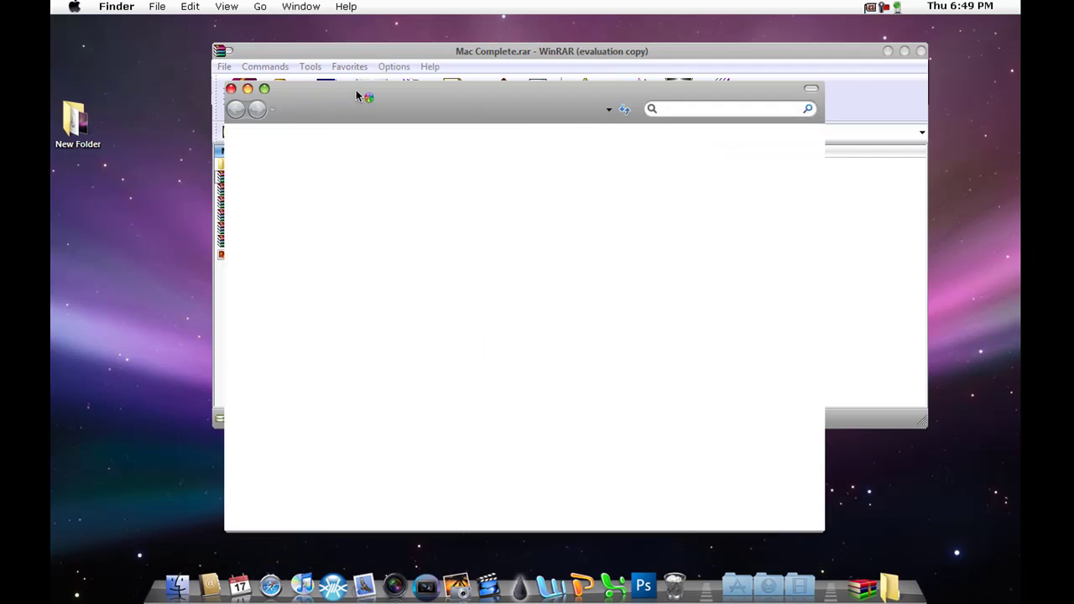
left_click(424, 191)
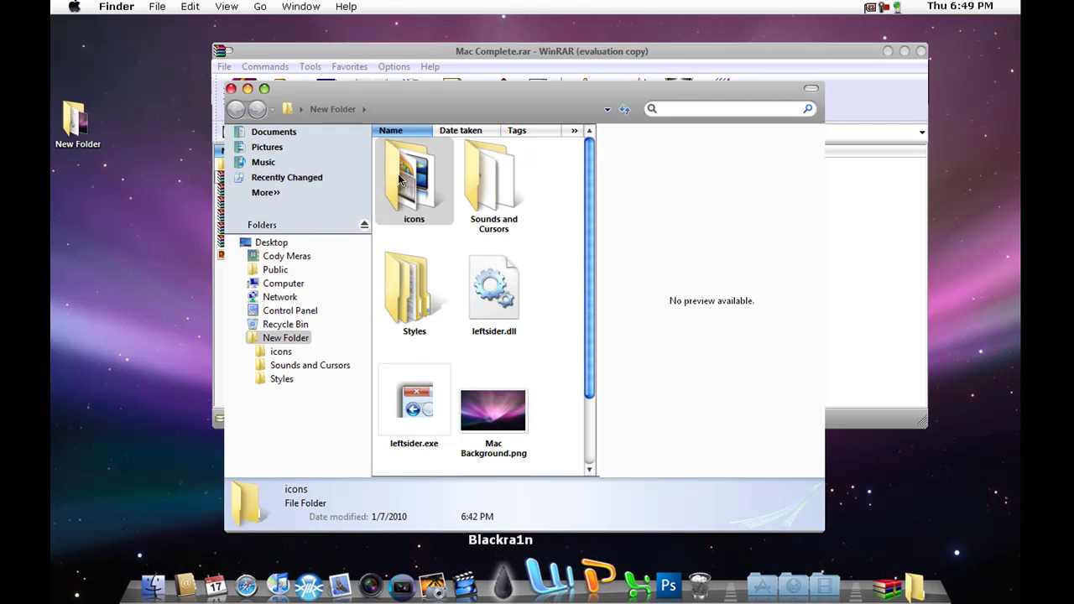
left_click(399, 179)
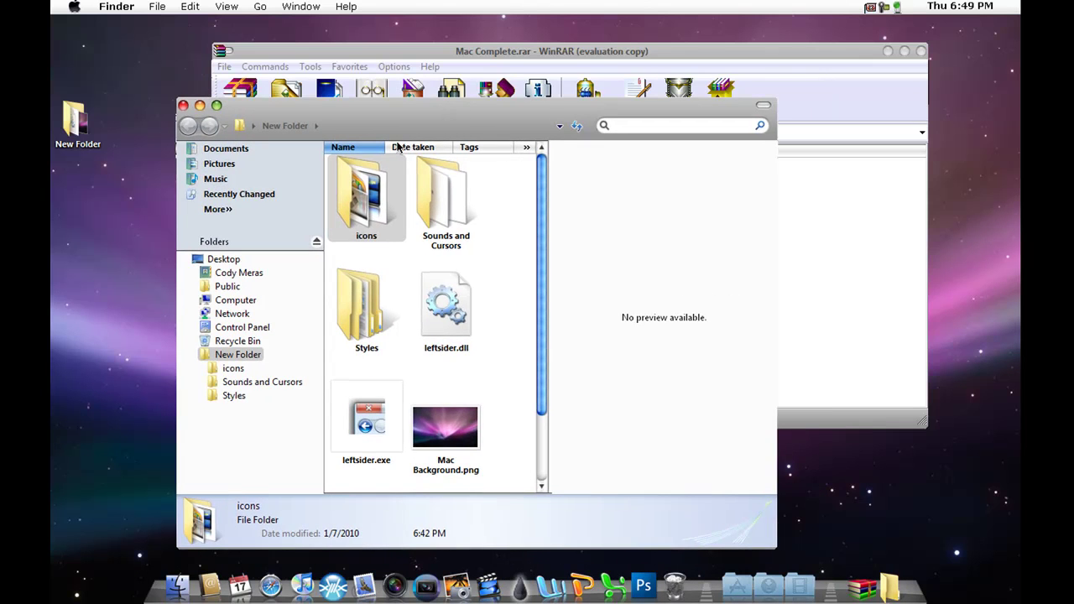
left_click_drag(365, 113, 883, 44)
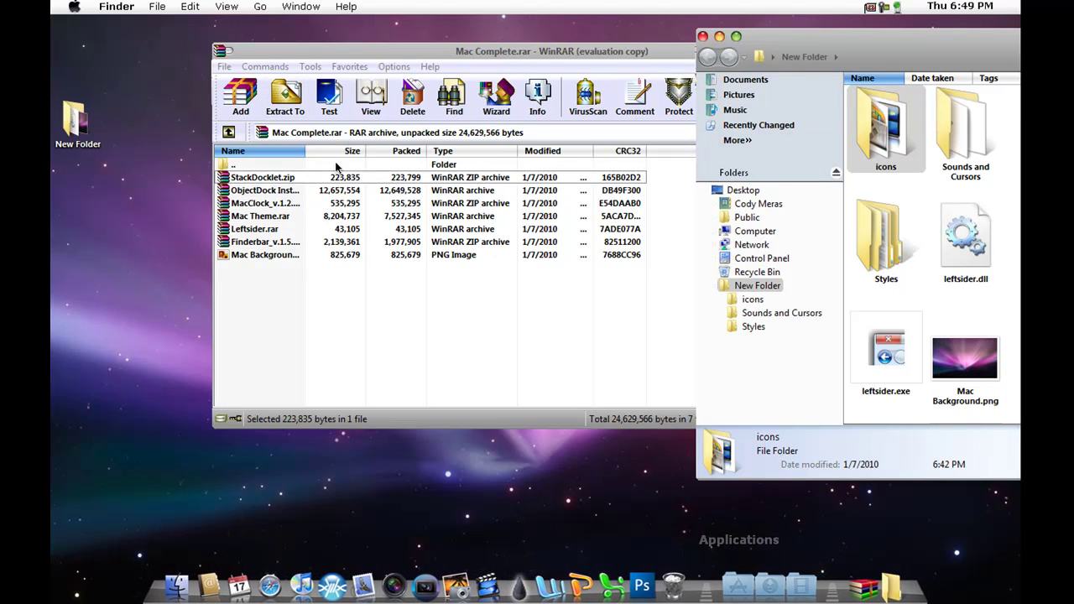
Open StackDocklet.zip's StackDocklet folder, then close Mac Complete.rar and the folder window
left_click(262, 177)
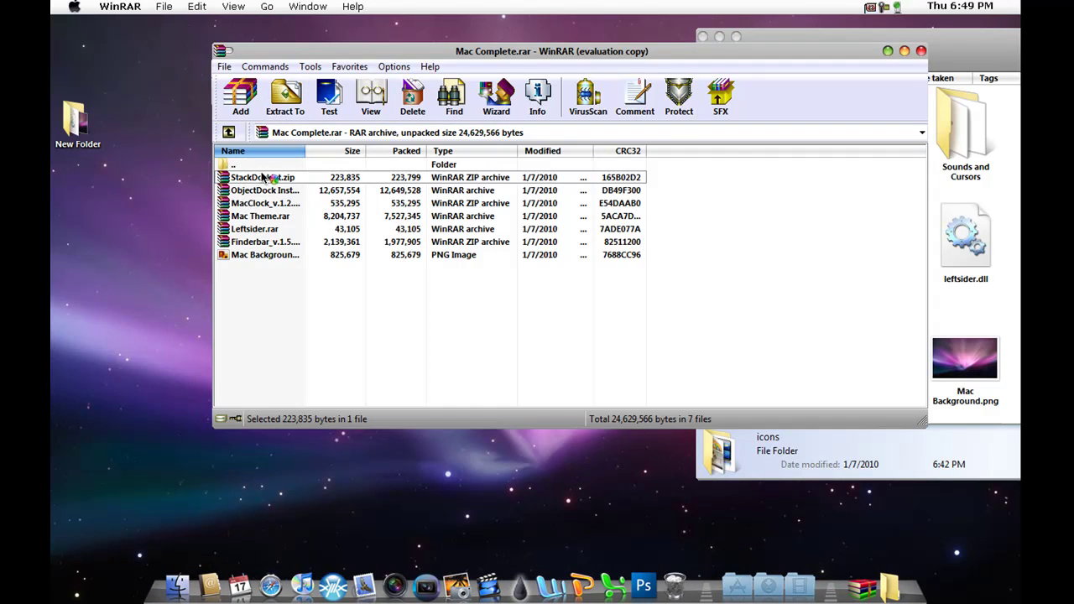
double_click(262, 177)
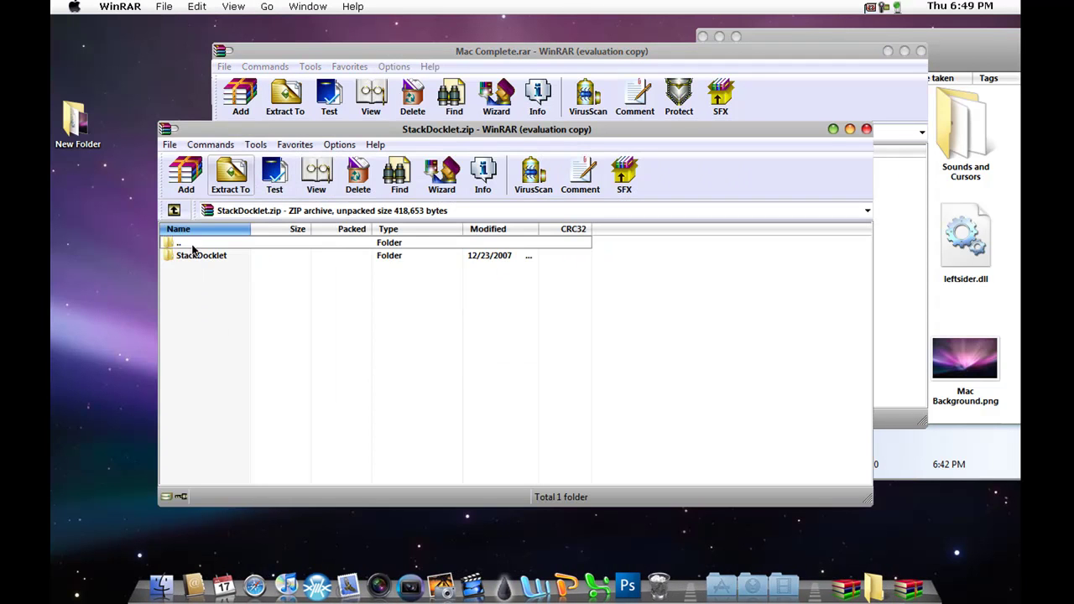
left_click(594, 318)
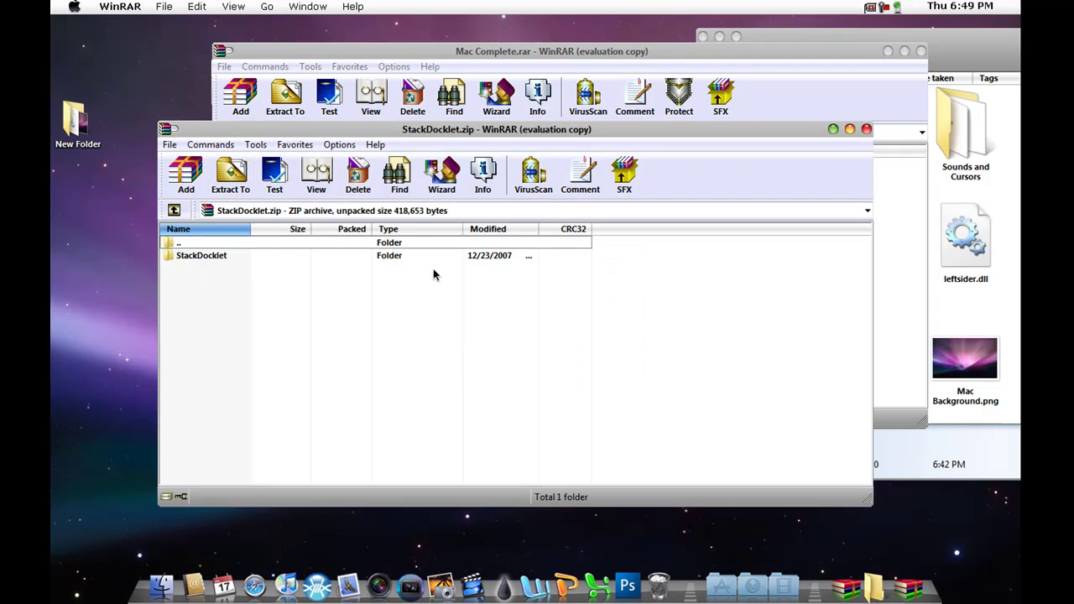
double_click(300, 260)
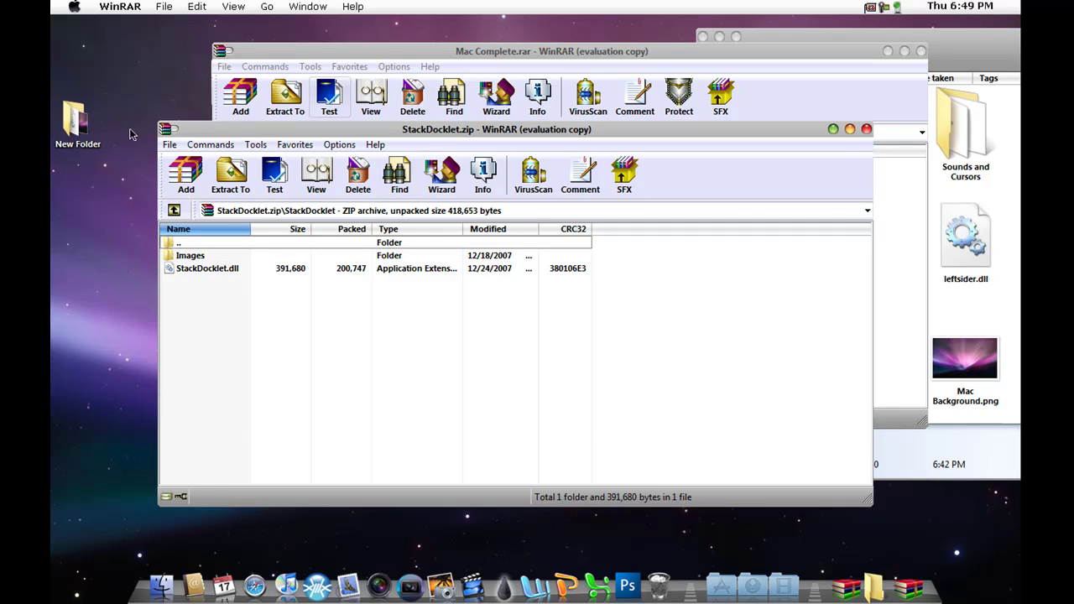
left_click(864, 118)
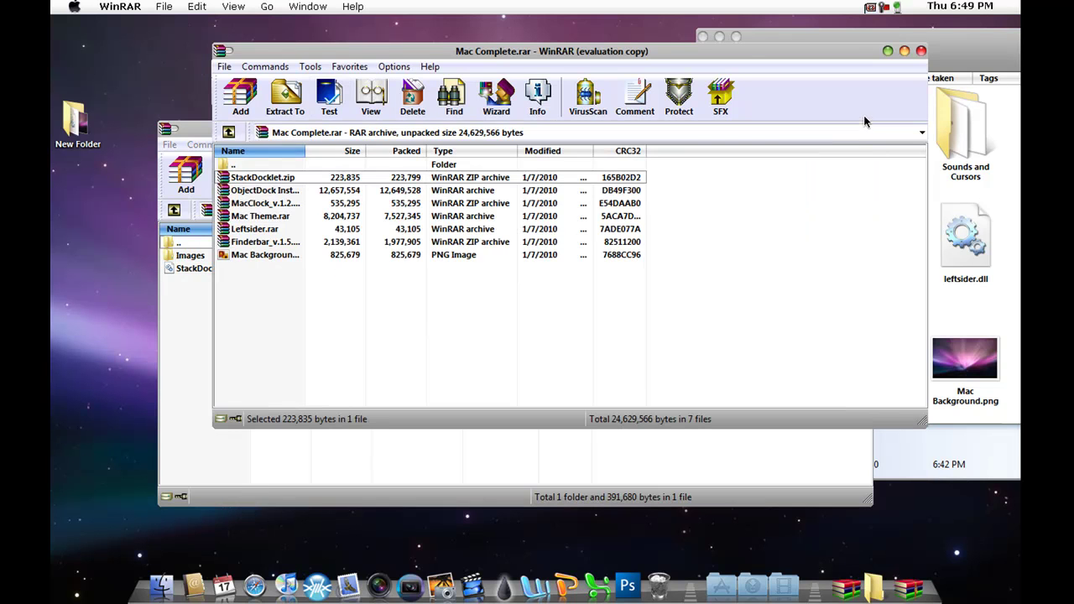
left_click(920, 52)
left_click(703, 36)
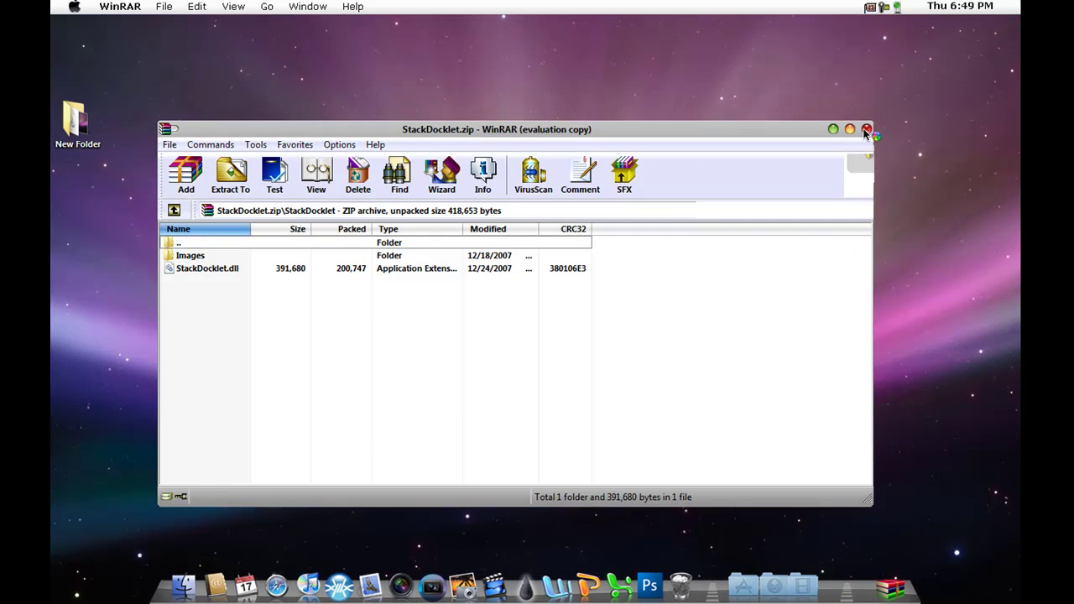